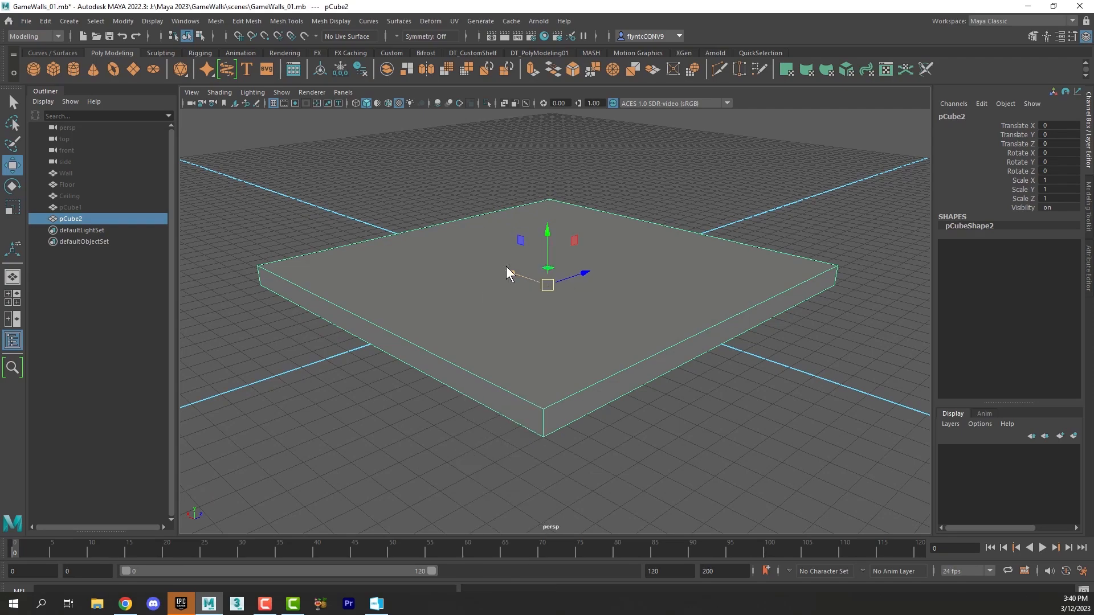
{"action": "left_click", "coordinate": [495, 285]}
{"action": "left_click_drag", "start_coordinate": [569, 336], "coordinate": [611, 336], "text": "alt"}
{"action": "left_click", "coordinate": [540, 251], "text": "shift"}
{"action": "left_click", "coordinate": [456, 191], "text": "shift"}
{"action": "left_click", "coordinate": [542, 345]}
{"action": "left_click_drag", "start_coordinate": [542, 345], "coordinate": [571, 318], "text": "alt"}
{"action": "right_click_drag", "start_coordinate": [554, 292], "coordinate": [605, 270]}
{"action": "left_click_drag", "start_coordinate": [617, 273], "coordinate": [621, 311], "text": "alt"}
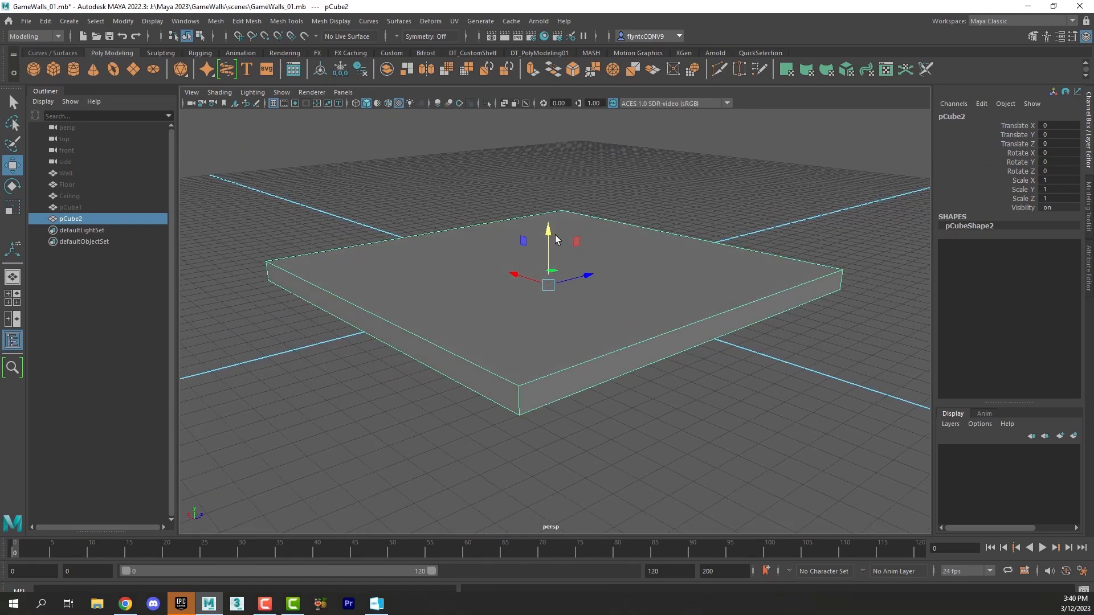
Step: Assign a new Lambert material to the slab and name the material Floor_02
{"action": "right_click_drag", "start_coordinate": [545, 218], "coordinate": [555, 514]}
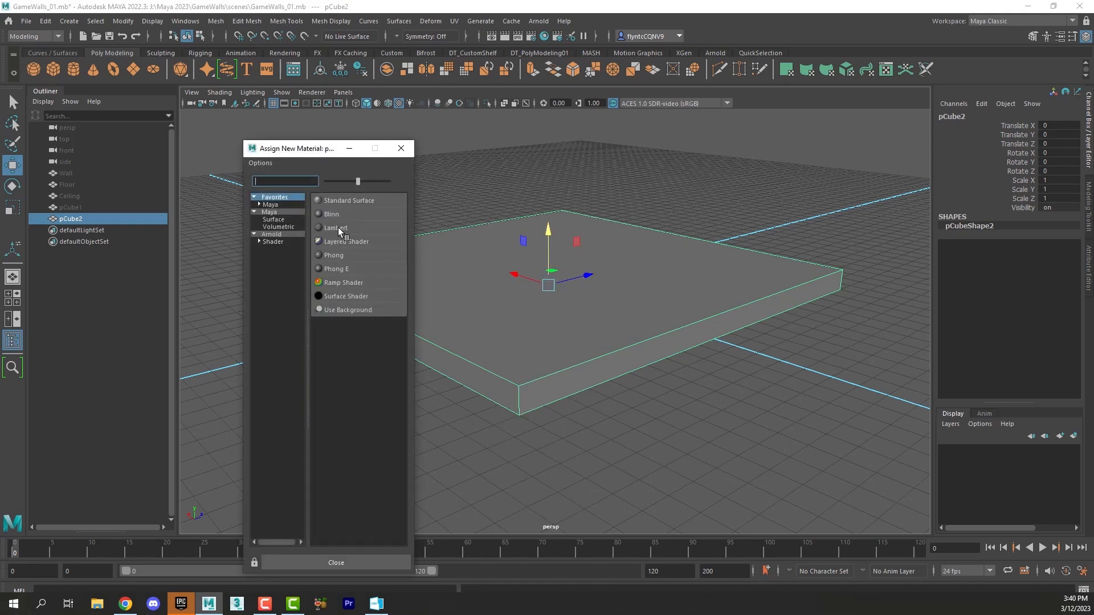
{"action": "left_click", "coordinate": [335, 228]}
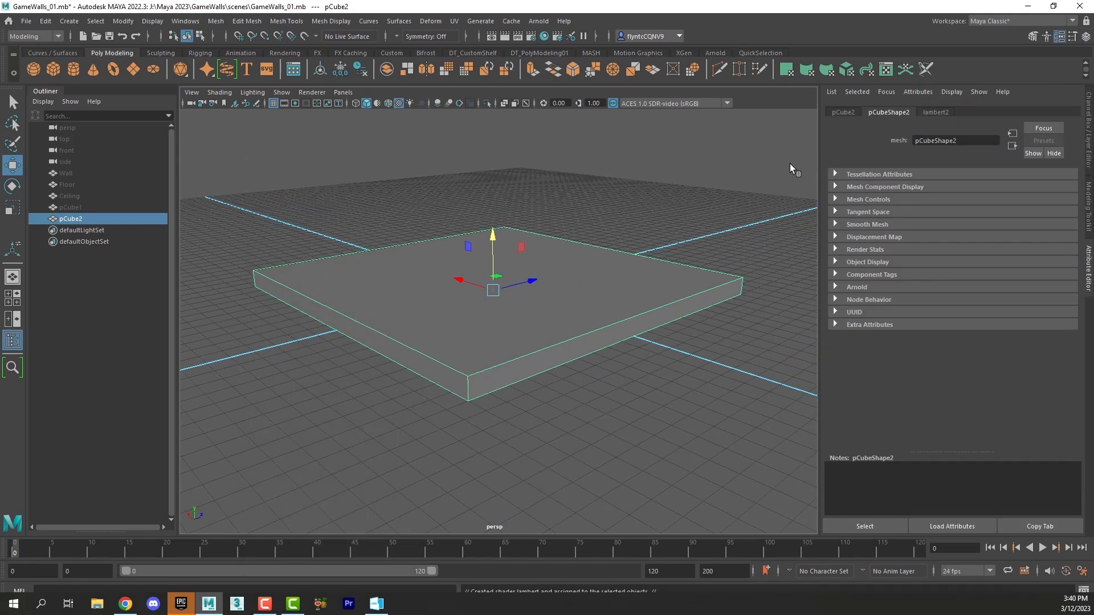
{"action": "left_click", "coordinate": [937, 113]}
{"action": "double_click", "coordinate": [940, 140]}
{"action": "type", "text": "Floor"}
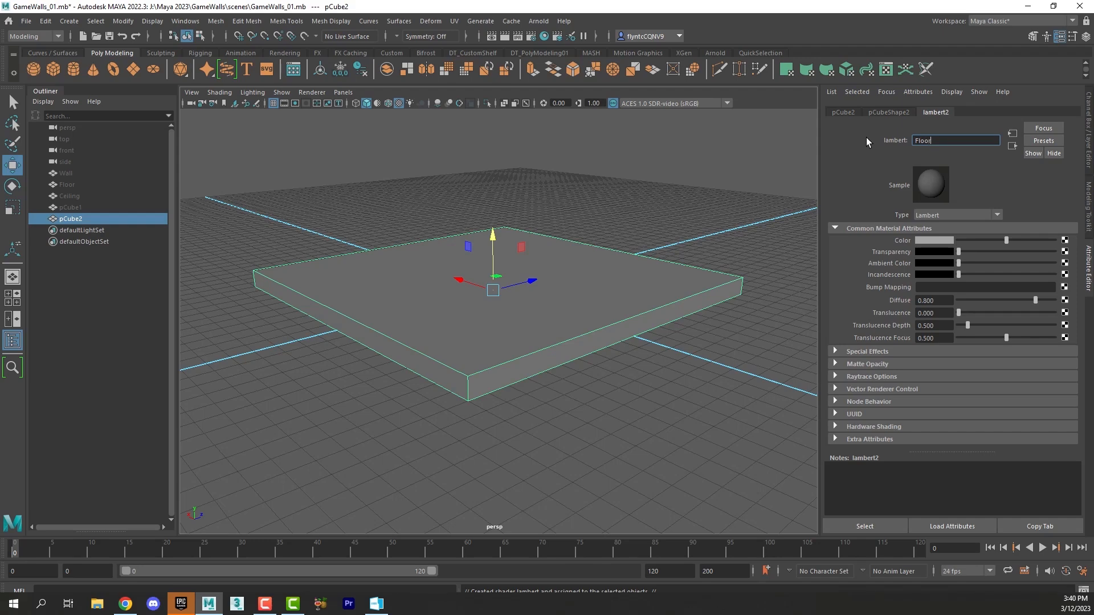
{"action": "type", "text": "_01"}
{"action": "key", "text": "Return"}
{"action": "left_click_drag", "start_coordinate": [543, 313], "coordinate": [579, 318], "text": "alt"}
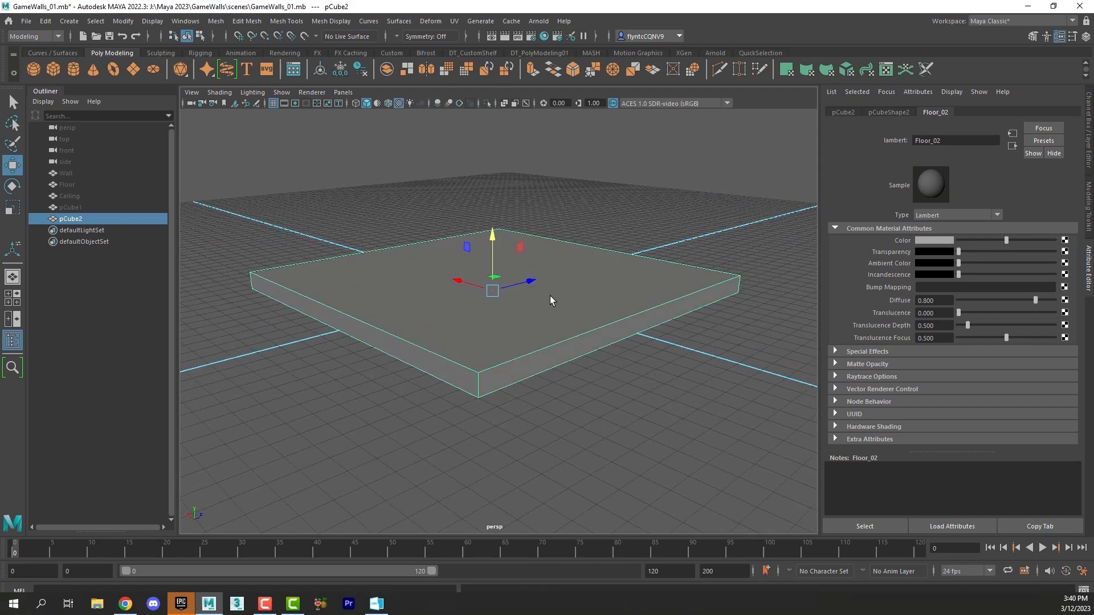
{"action": "left_click_drag", "start_coordinate": [557, 296], "coordinate": [575, 296], "text": "alt"}
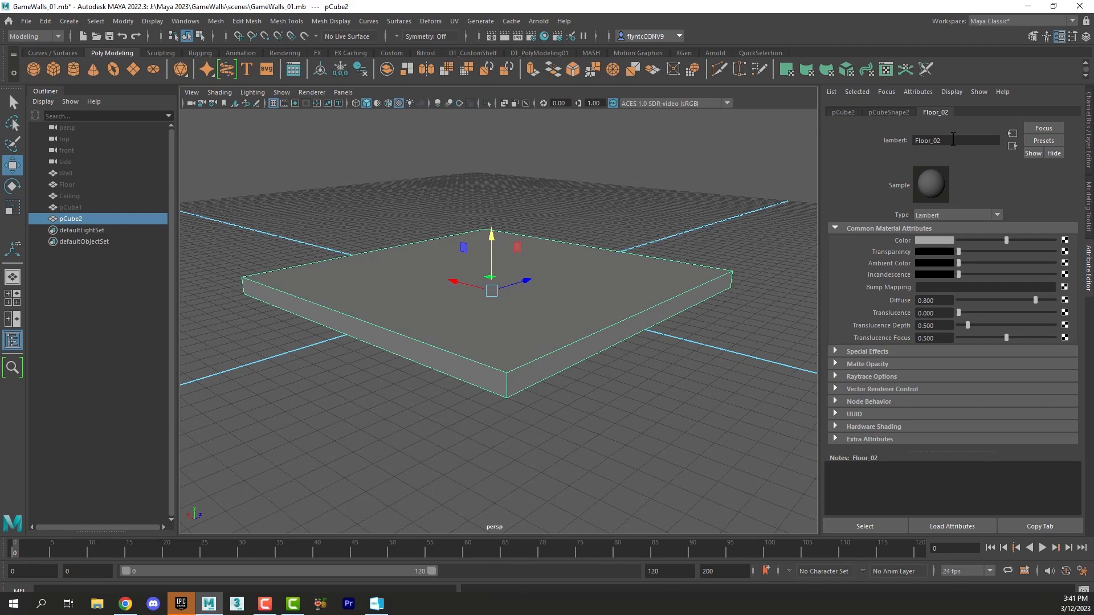
Step: Rename the slab object to Wall_02
{"action": "key", "text": "ctrl+h"}
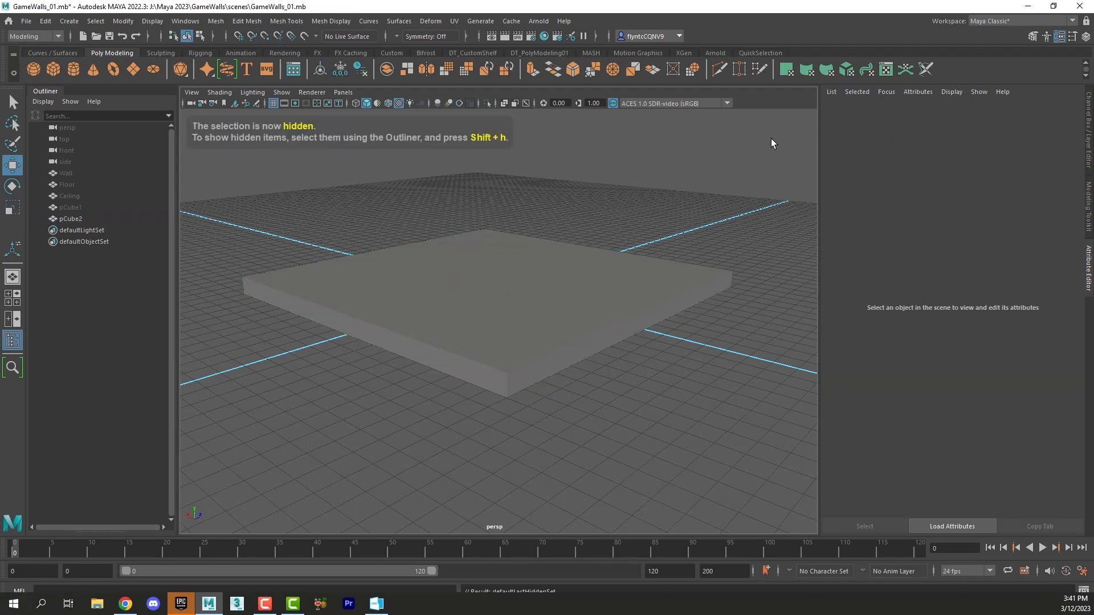
{"action": "double_click", "coordinate": [76, 220]}
{"action": "type", "text": "Wall_"}
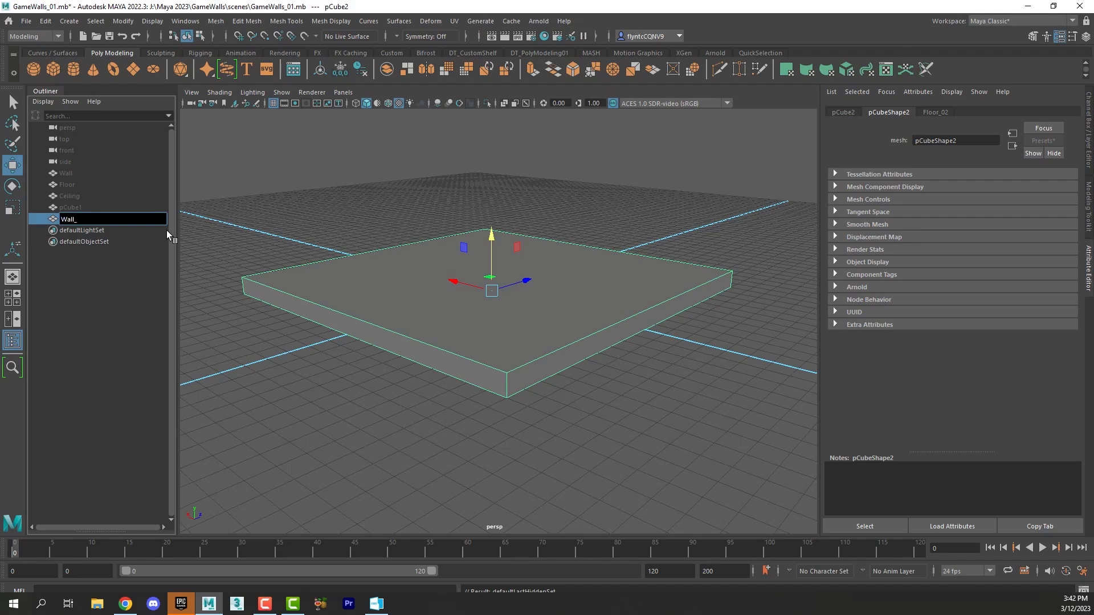
{"action": "type", "text": "02"}
{"action": "key", "text": "Return"}
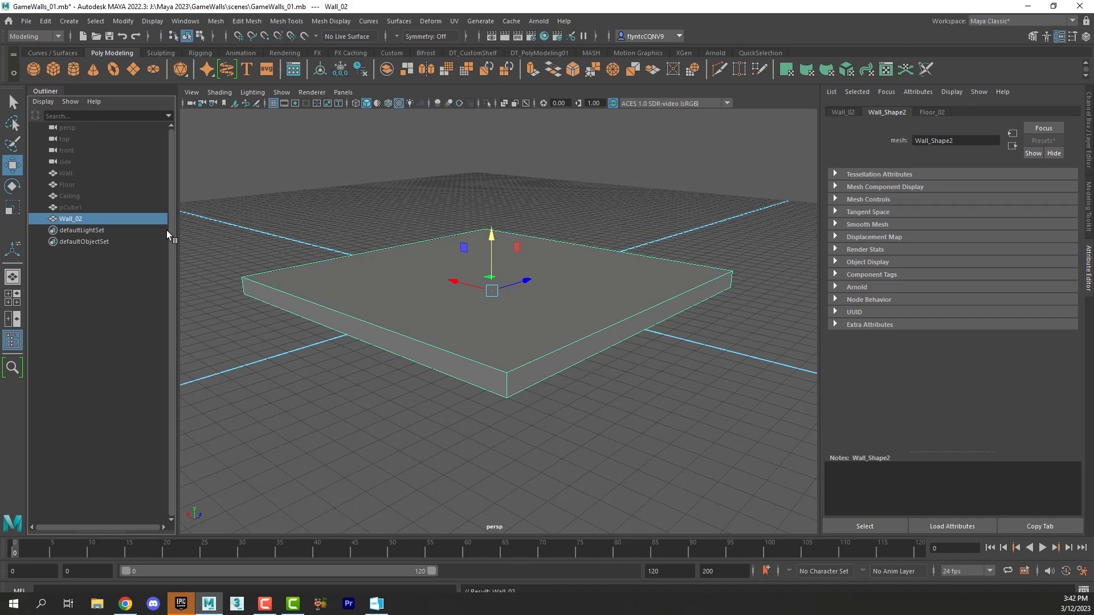
Step: Rename the slab object to Floor_03
{"action": "double_click", "coordinate": [68, 218]}
{"action": "type", "text": "Flo"}
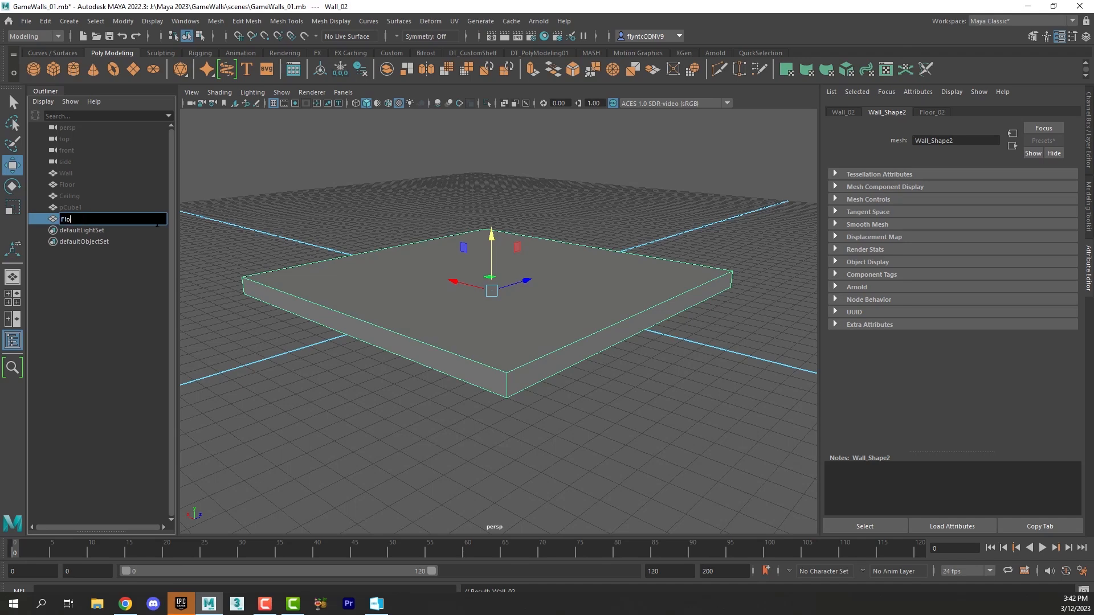
{"action": "type", "text": "or_03"}
{"action": "key", "text": "Return"}
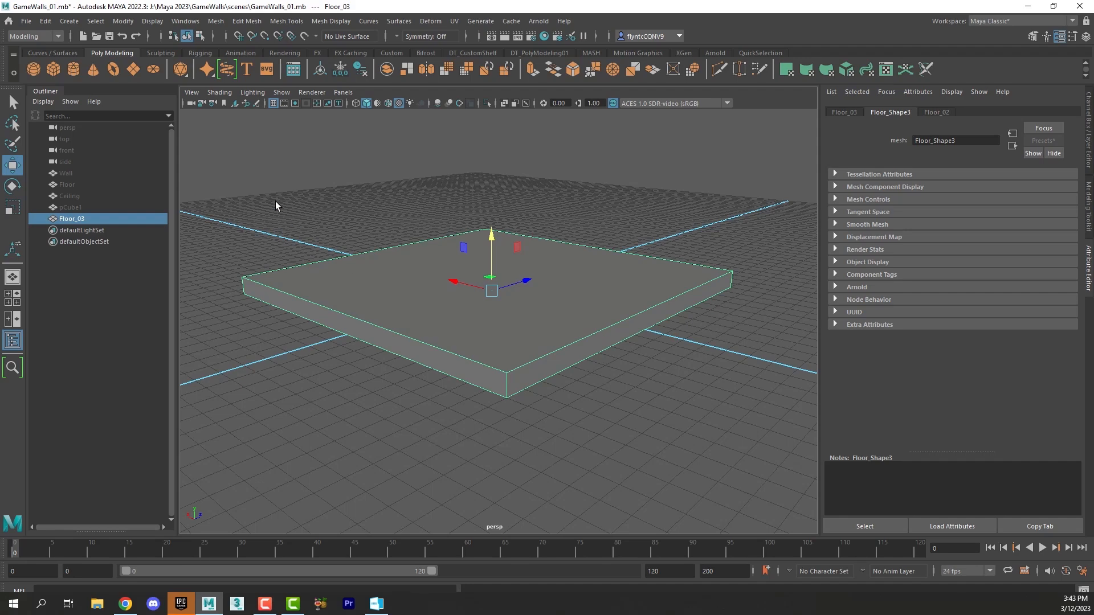
Step: Start exporting only the selected slab and name the export file Floor_01
{"action": "left_click", "coordinate": [25, 21]}
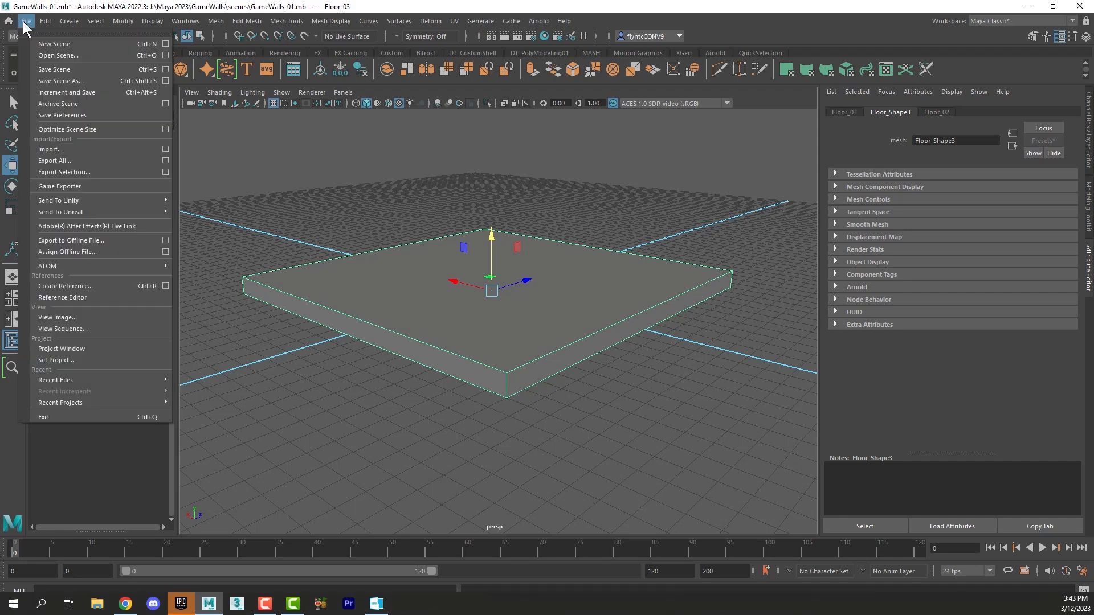
{"action": "left_click", "coordinate": [115, 171]}
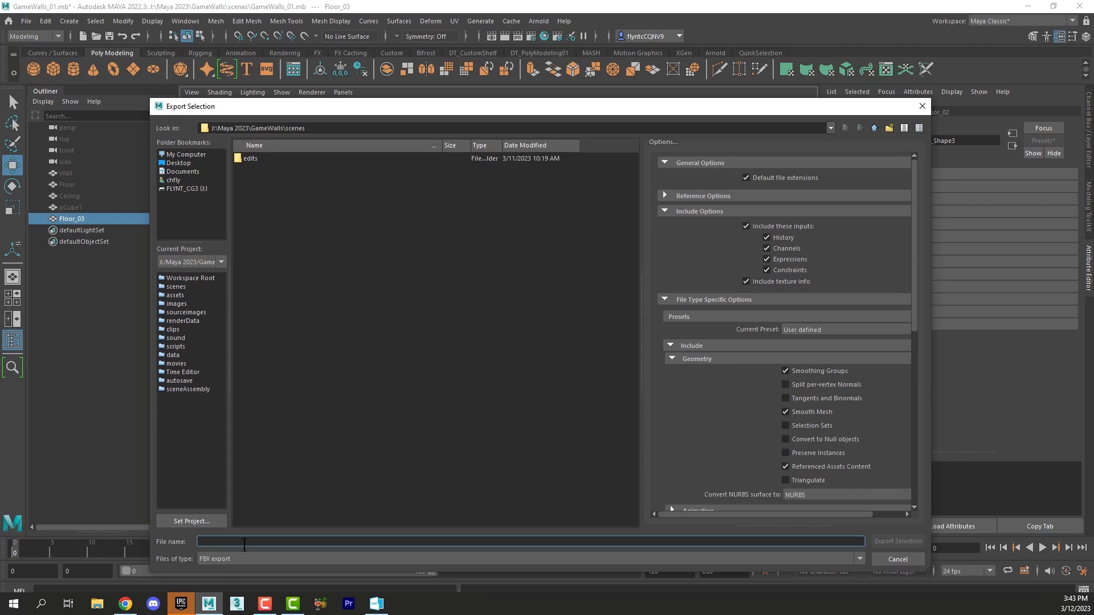
{"action": "type", "text": "Wall_01"}
{"action": "key", "text": "BackSpace"}
{"action": "key", "text": "BackSpace"}
{"action": "key", "text": "BackSpace"}
{"action": "key", "text": "BackSpace"}
{"action": "key", "text": "BackSpace"}
{"action": "key", "text": "BackSpace"}
{"action": "type", "text": "Floor"}
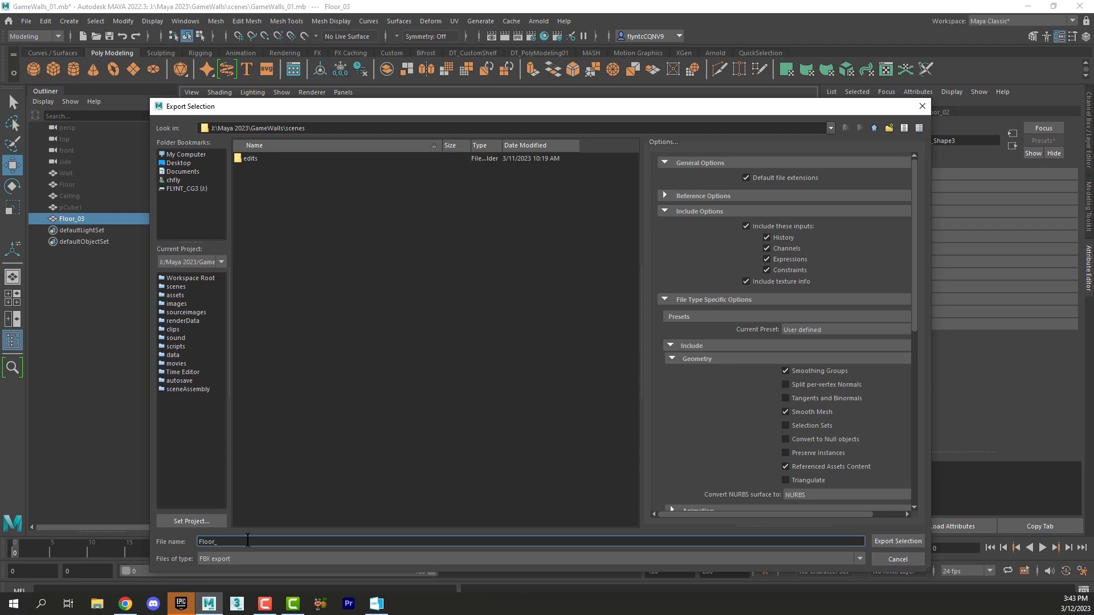
{"action": "type", "text": "_01"}
Step: Set the export type to FBX with version FBX 2016/2017 and export the selected slab into the project's scenes folder
{"action": "left_click_drag", "start_coordinate": [914, 258], "coordinate": [920, 315]}
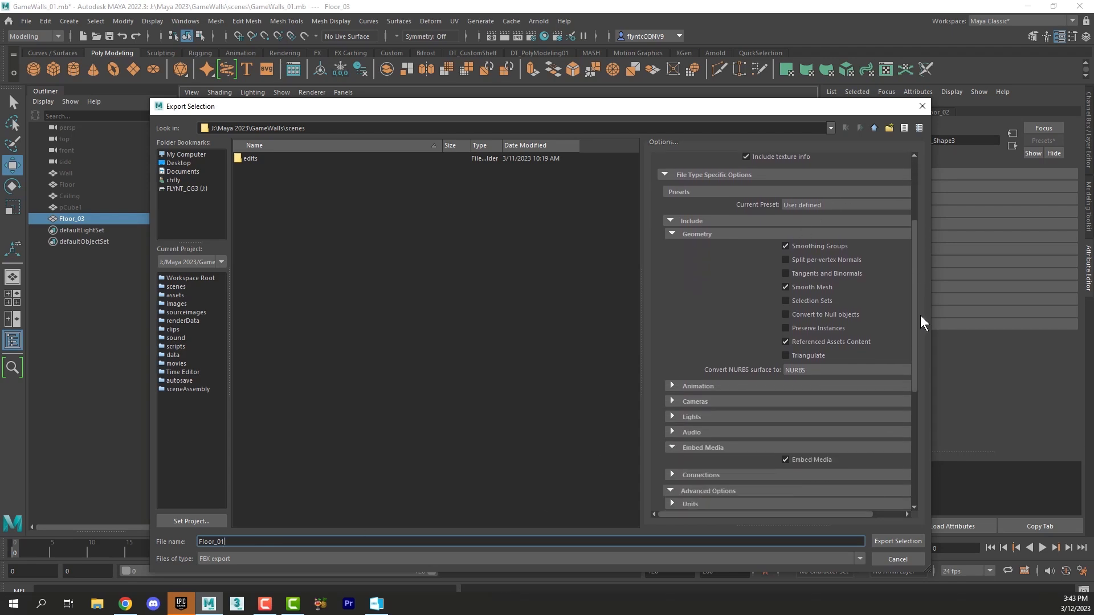
{"action": "left_click", "coordinate": [624, 556]}
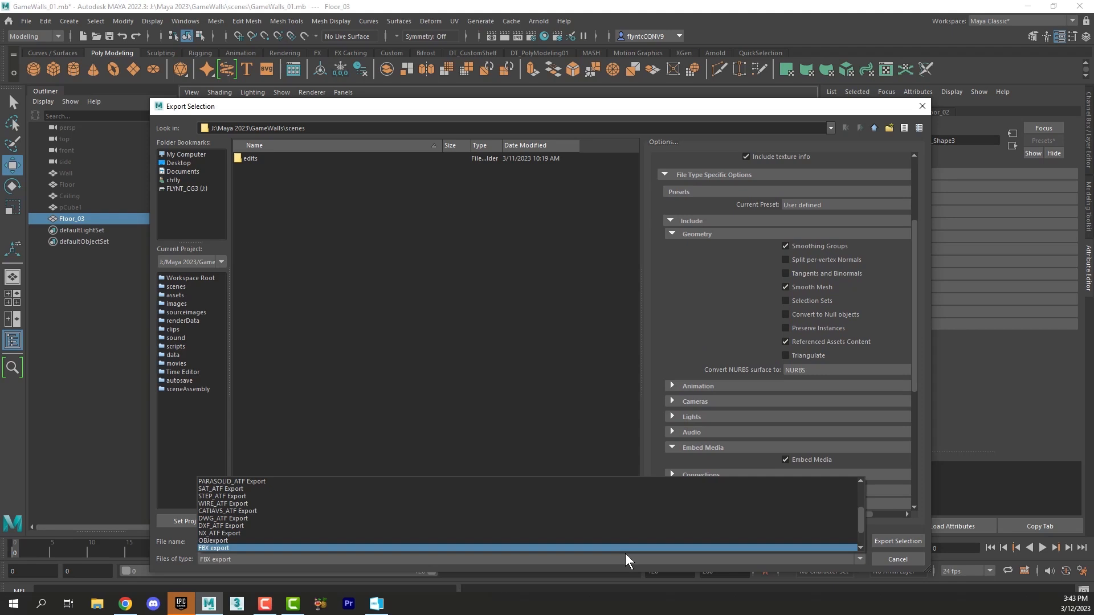
{"action": "left_click", "coordinate": [268, 548]}
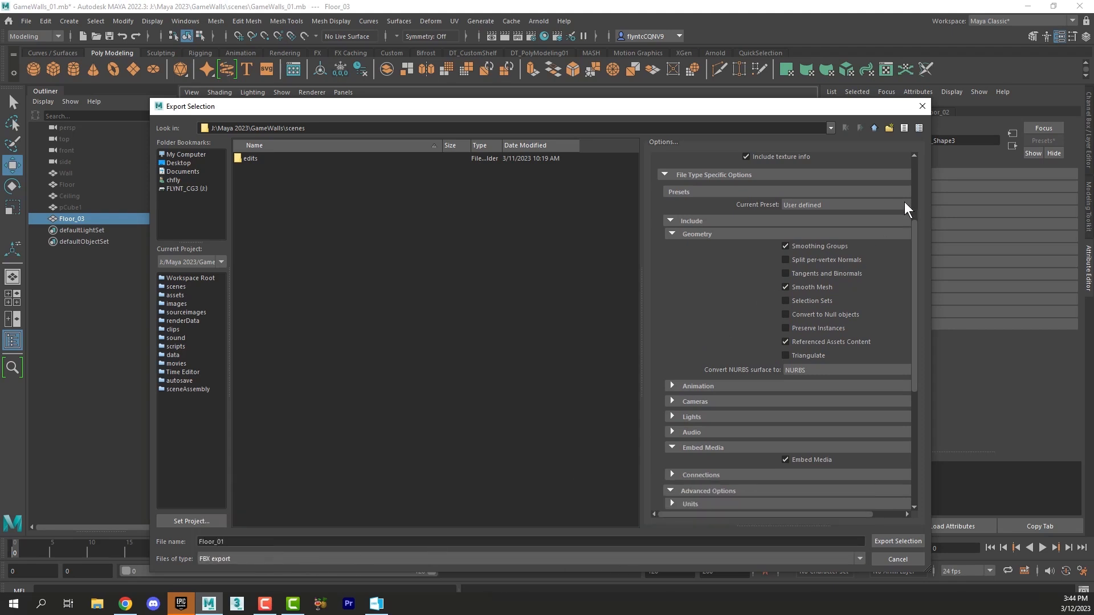
{"action": "left_click_drag", "start_coordinate": [909, 244], "coordinate": [916, 330]}
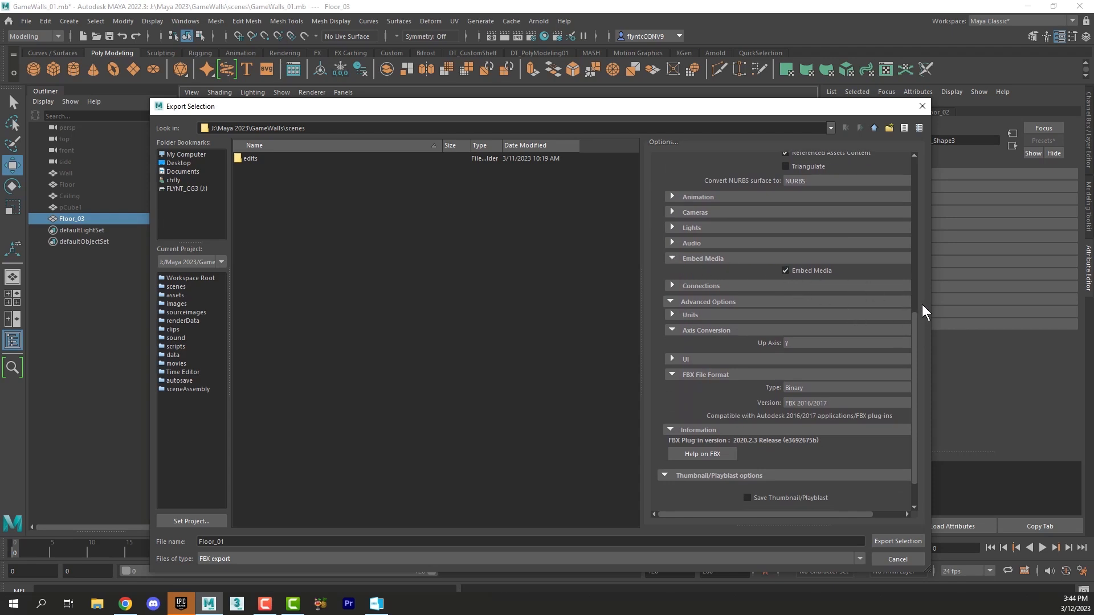
{"action": "left_click_drag", "start_coordinate": [914, 316], "coordinate": [917, 344]}
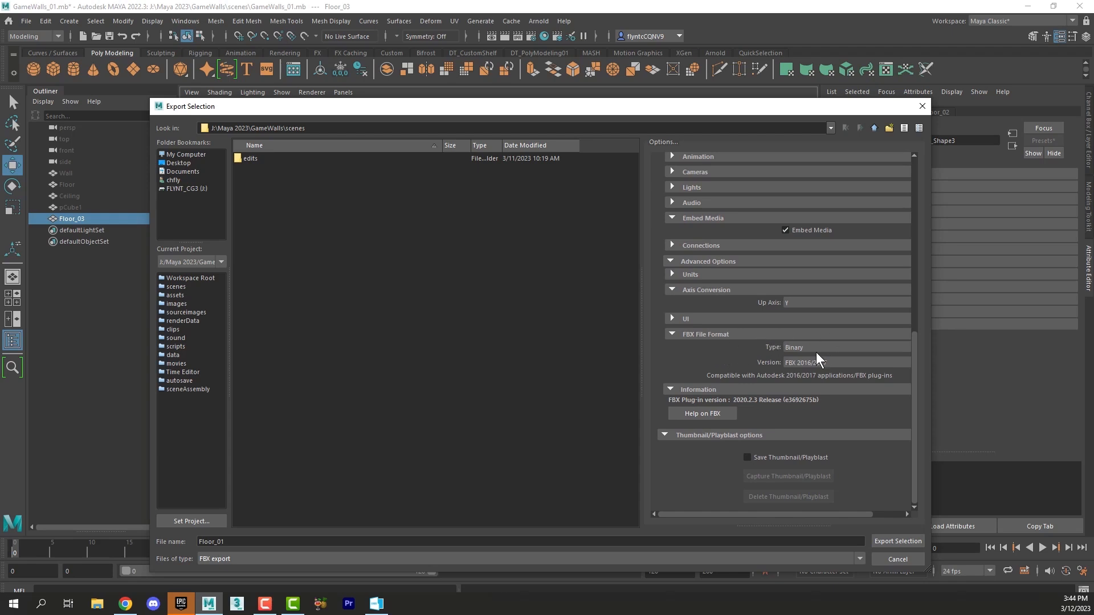
{"action": "left_click", "coordinate": [832, 363]}
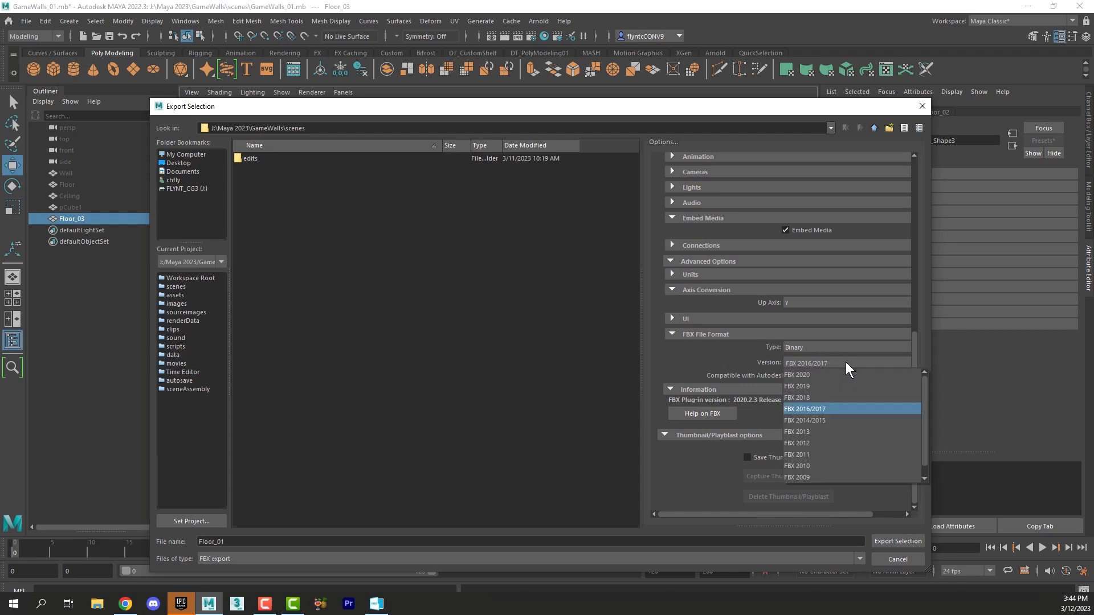
{"action": "left_click", "coordinate": [862, 406]}
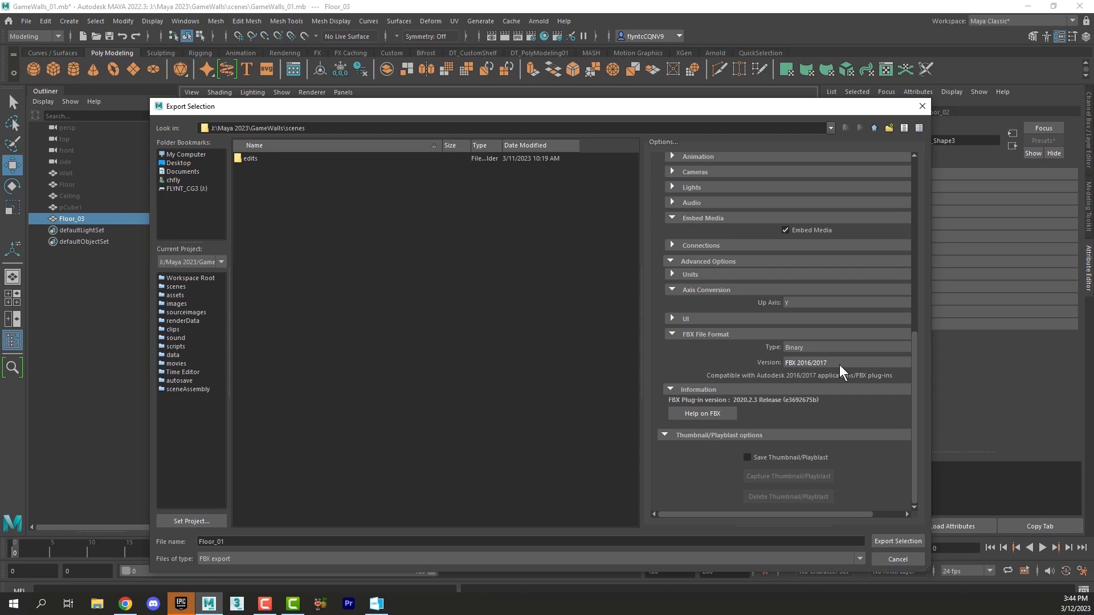
{"action": "left_click", "coordinate": [902, 541]}
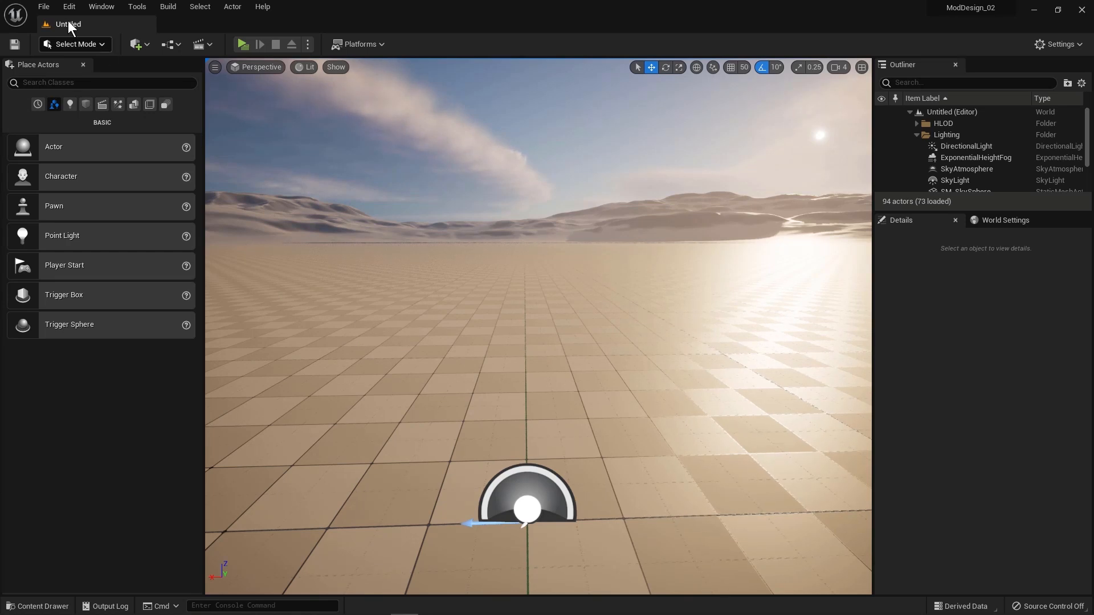
Step: Switch to Unreal Editor and create a new level from the Empty Level template
{"action": "left_click", "coordinate": [50, 8]}
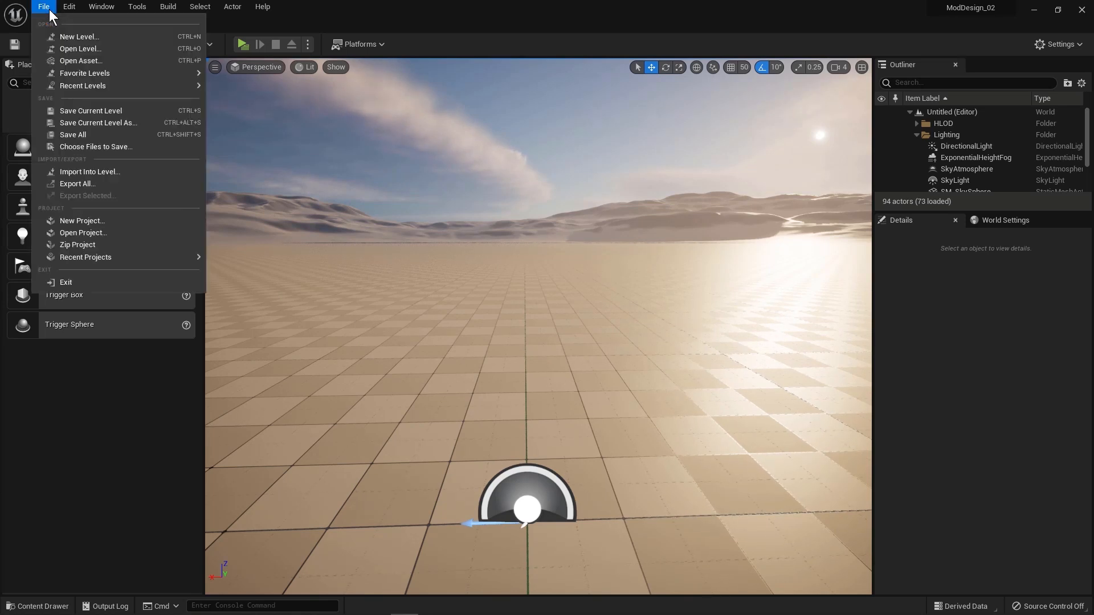
{"action": "left_click", "coordinate": [113, 41]}
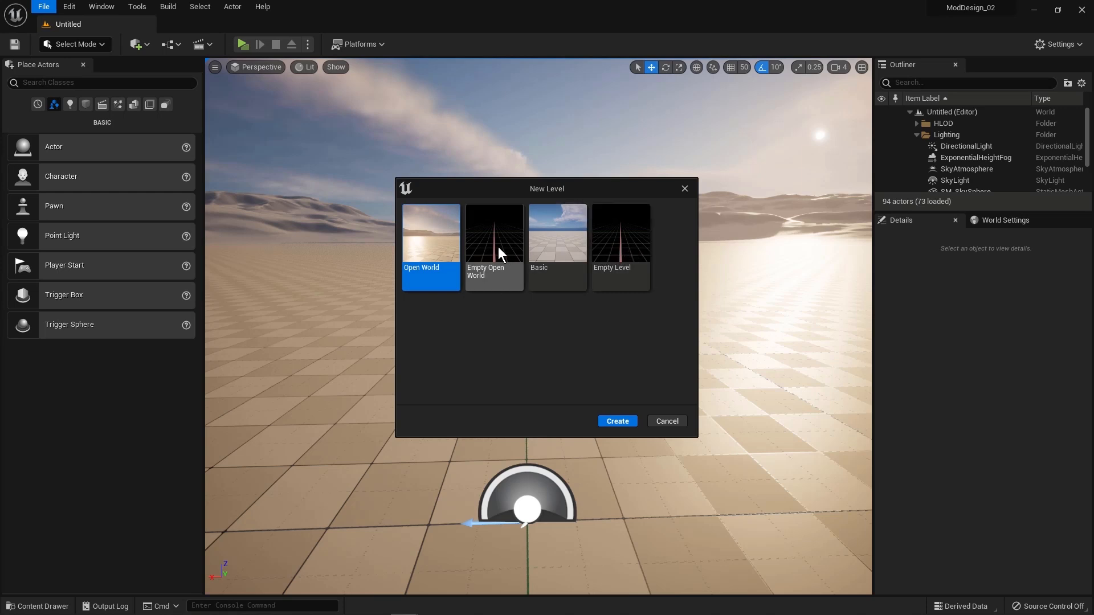
{"action": "left_click", "coordinate": [620, 248]}
{"action": "left_click", "coordinate": [618, 421]}
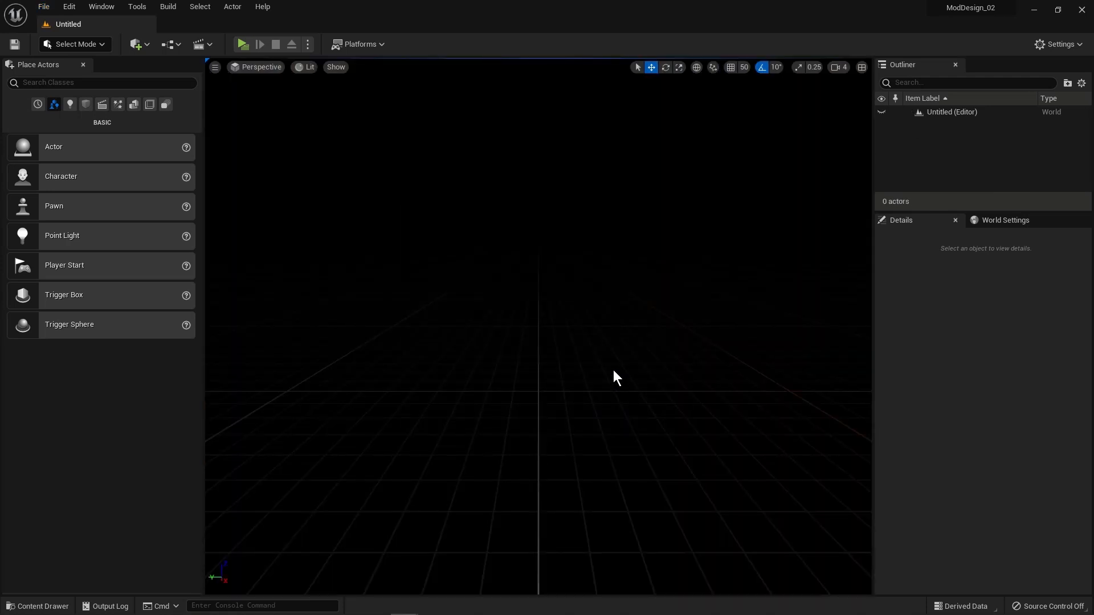
Step: Place a Directional Light in the empty level and a Sky Light just above it
{"action": "left_click", "coordinate": [70, 105]}
{"action": "left_click_drag", "start_coordinate": [85, 147], "coordinate": [562, 294]}
{"action": "left_click_drag", "start_coordinate": [85, 263], "coordinate": [561, 246]}
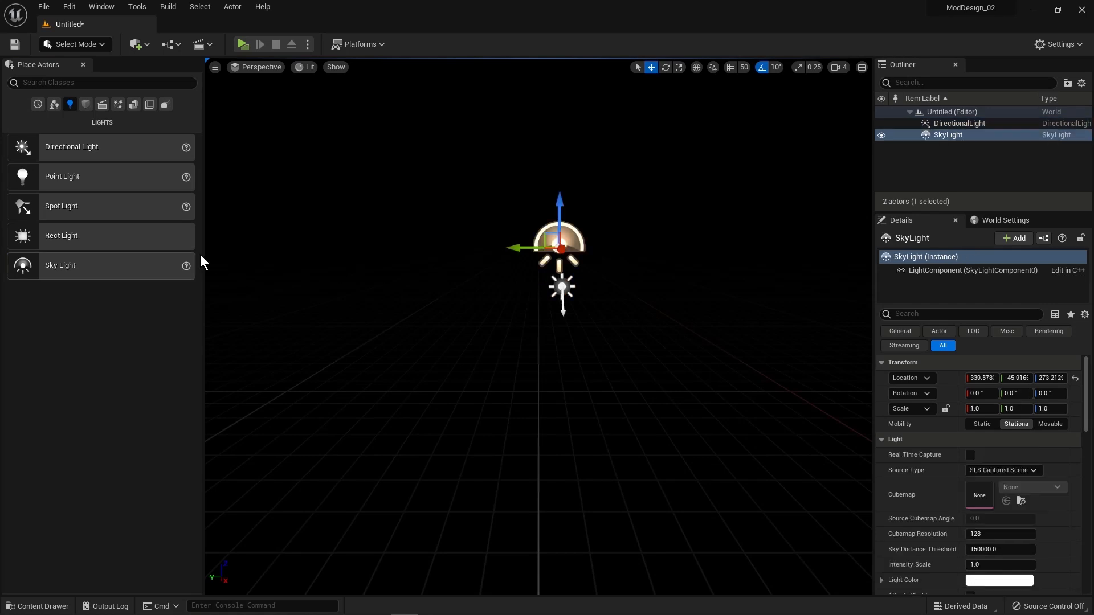
Step: Find the Sphere Reflection Capture actor and place it in the level below the lights
{"action": "left_click", "coordinate": [73, 82]}
{"action": "type", "text": "reflec"}
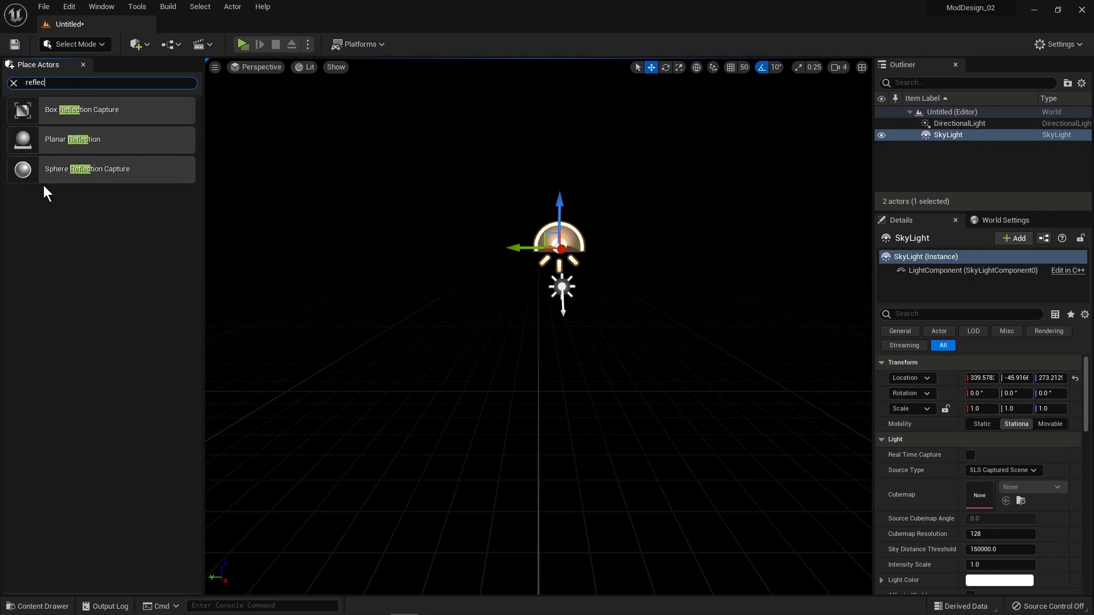
{"action": "left_click_drag", "start_coordinate": [26, 171], "coordinate": [555, 341]}
Step: Find the Sky Atmosphere actor and add it to the level
{"action": "left_click", "coordinate": [14, 83]}
{"action": "left_click", "coordinate": [91, 83]}
{"action": "type", "text": "sky"}
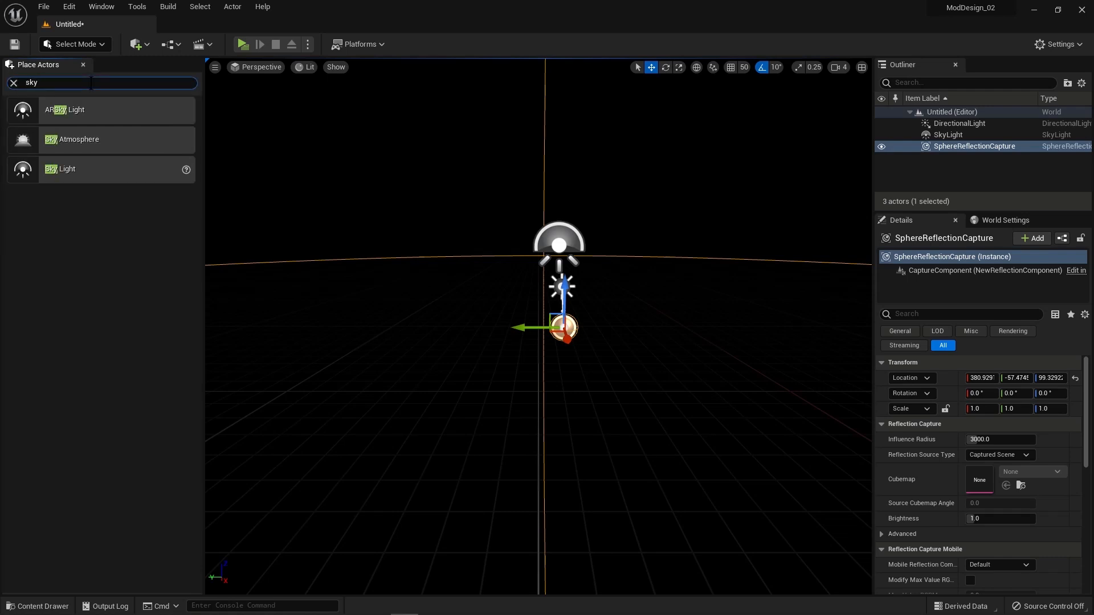
{"action": "left_click_drag", "start_coordinate": [68, 143], "coordinate": [541, 274]}
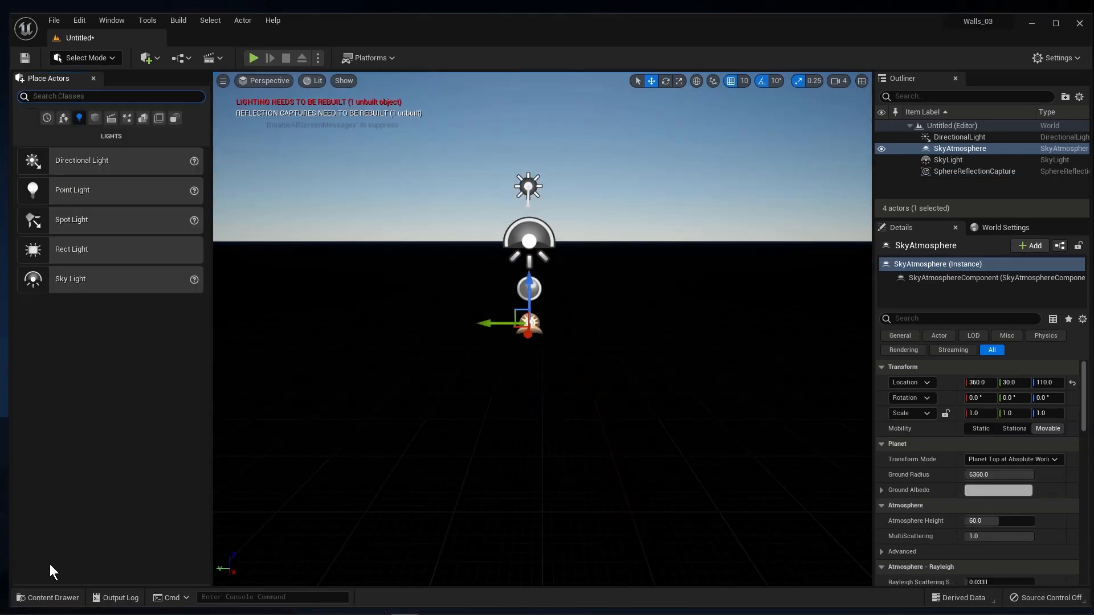
Step: Start an import into the Content folder and browse to Maya 2023\GameWalls\scenes on the J: drive
{"action": "left_click", "coordinate": [49, 597]}
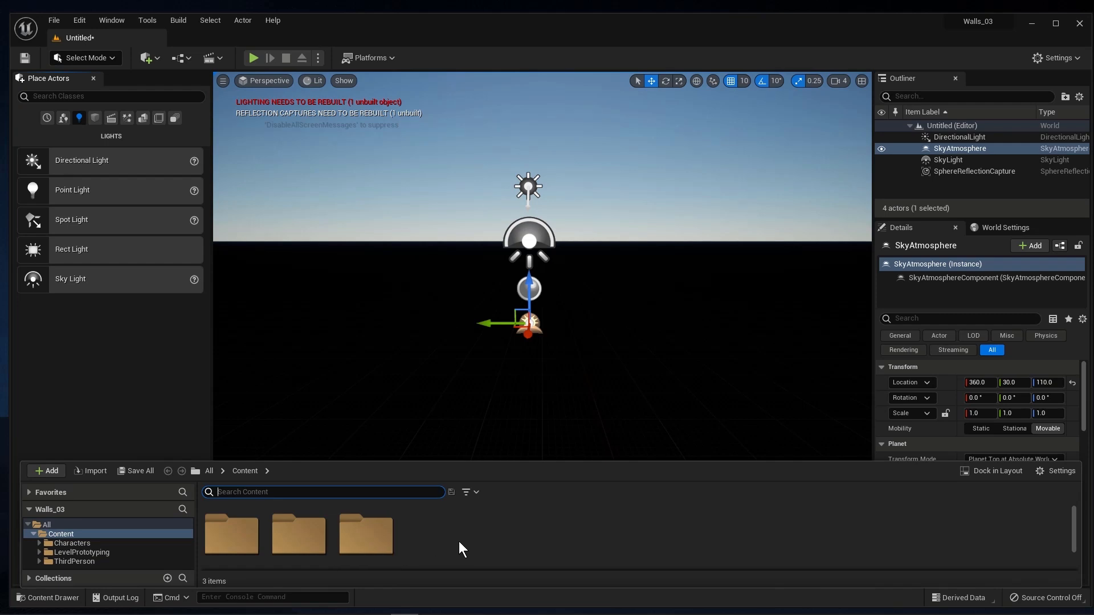
{"action": "left_click", "coordinate": [91, 471]}
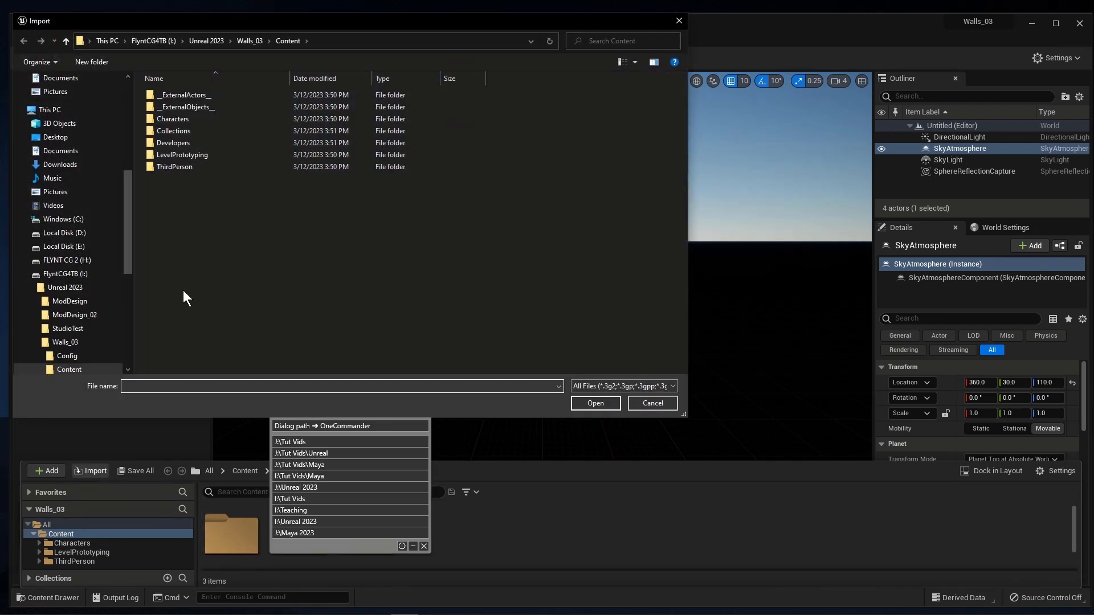
{"action": "left_click", "coordinate": [76, 274]}
{"action": "scroll", "coordinate": [228, 289], "scroll_direction": "down", "scroll_amount": 10}
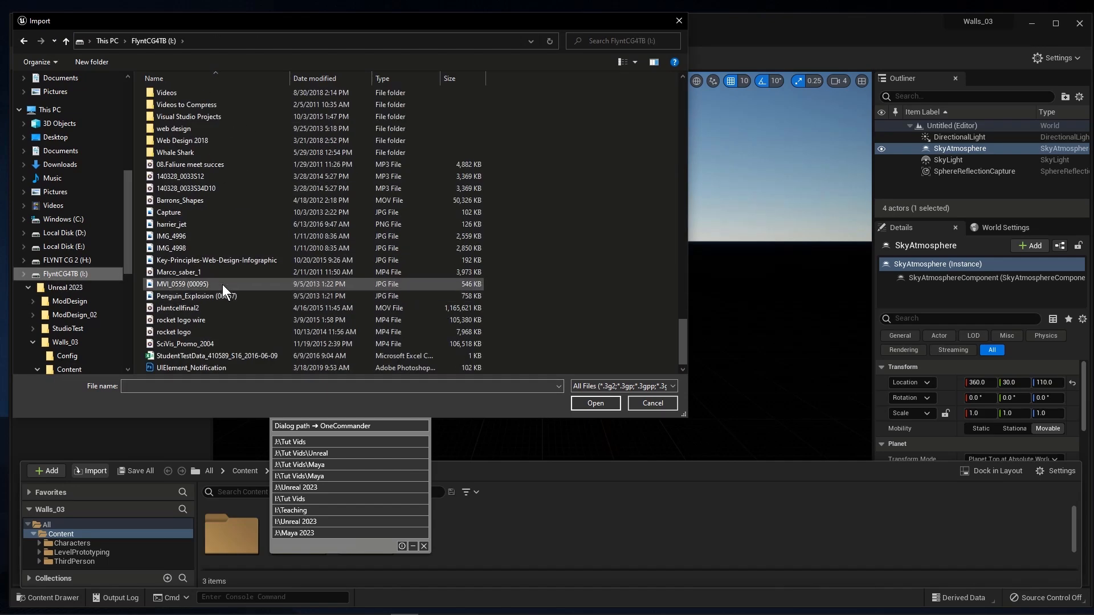
{"action": "scroll", "coordinate": [222, 288], "scroll_direction": "up", "scroll_amount": 15}
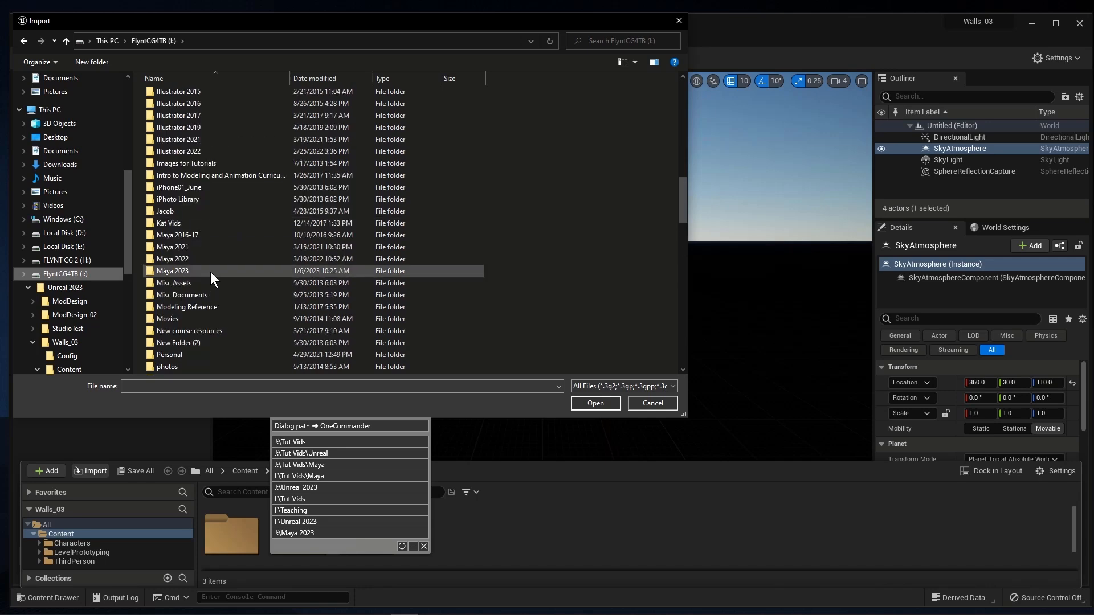
{"action": "double_click", "coordinate": [211, 272]}
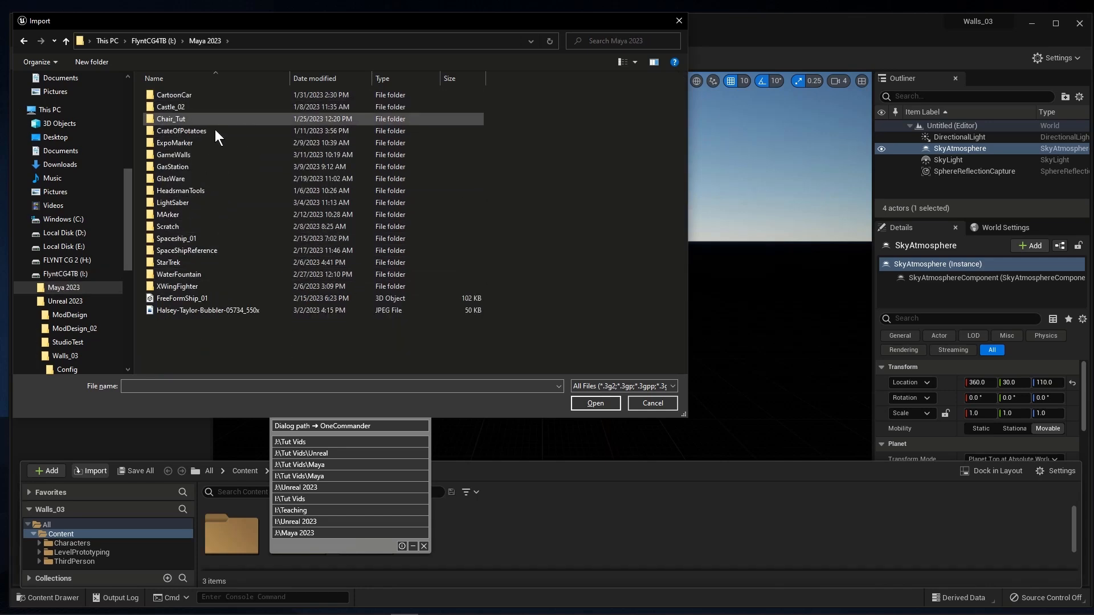
{"action": "double_click", "coordinate": [215, 154]}
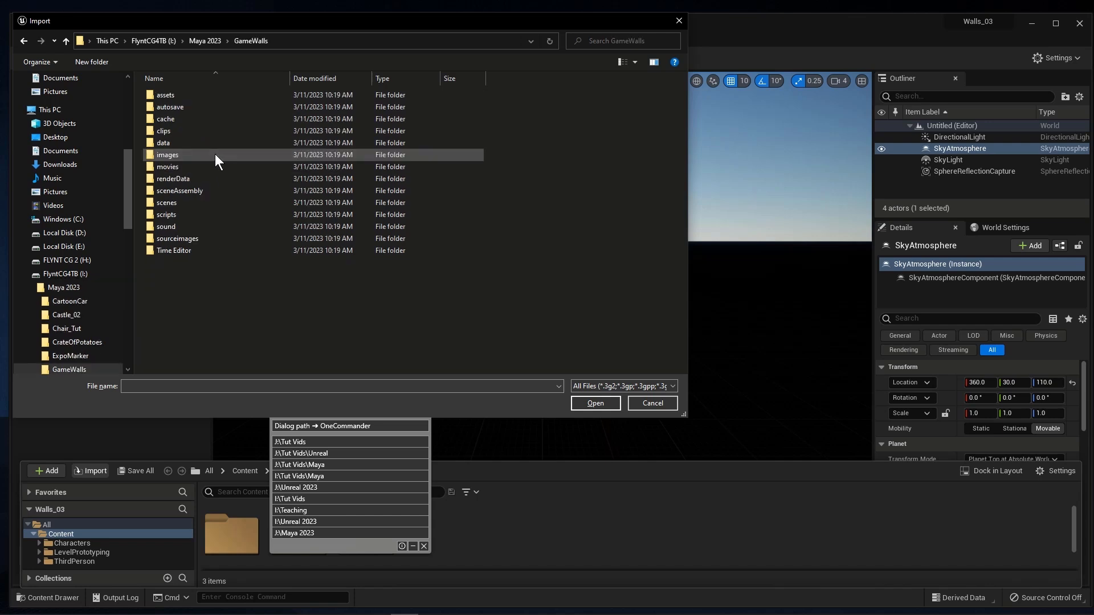
{"action": "double_click", "coordinate": [220, 202]}
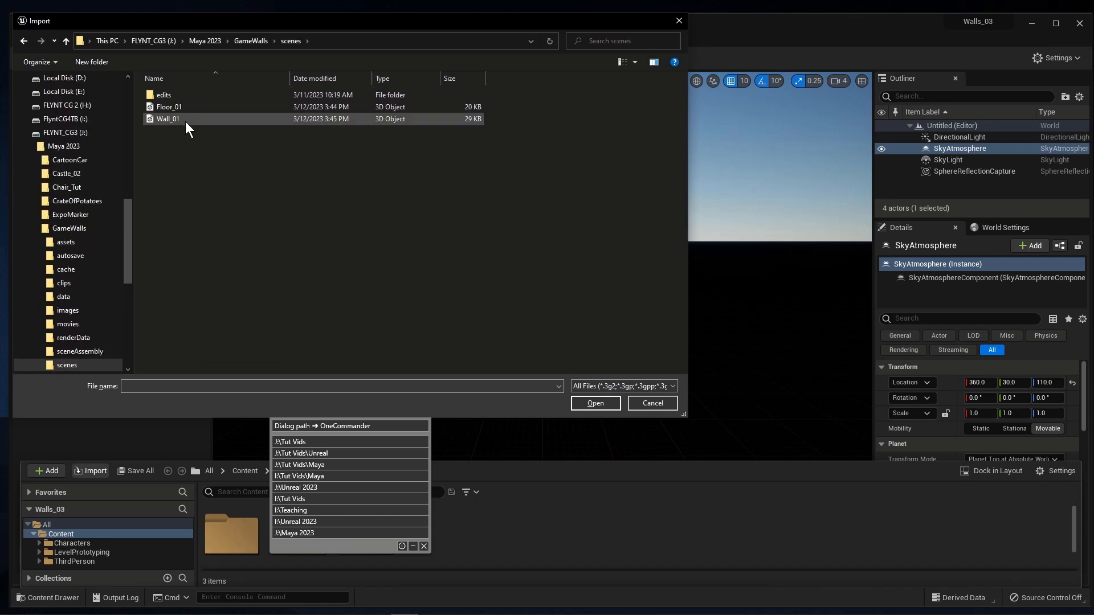
Step: Choose the Floor_01 and Wall_01 files, review the advanced mesh options, and import all with the default FBX settings
{"action": "left_click", "coordinate": [187, 111]}
{"action": "left_click", "coordinate": [191, 120], "text": "shift"}
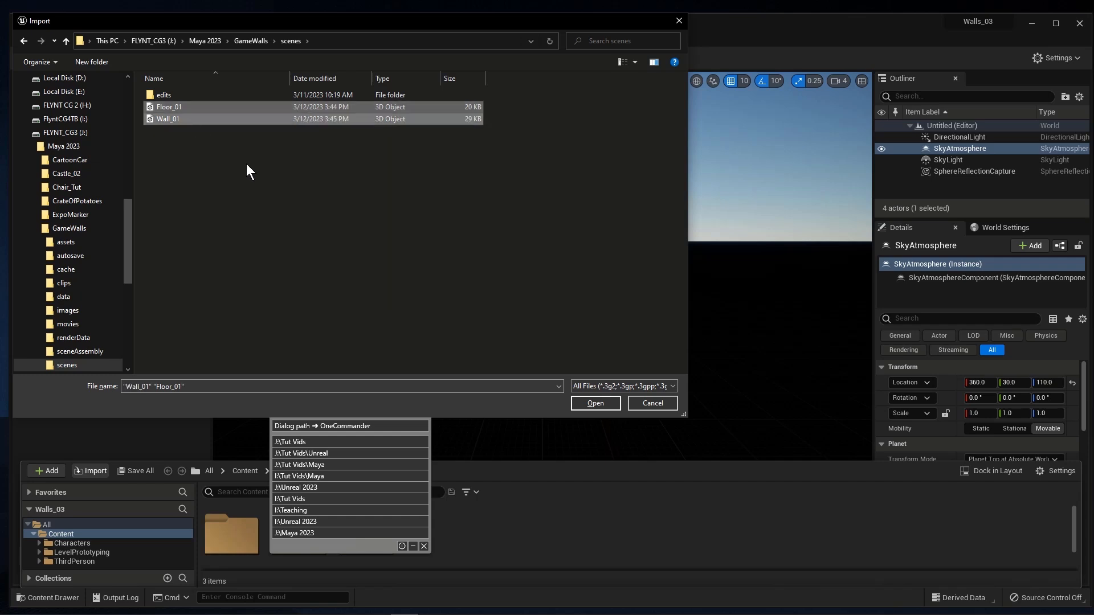
{"action": "left_click", "coordinate": [601, 402]}
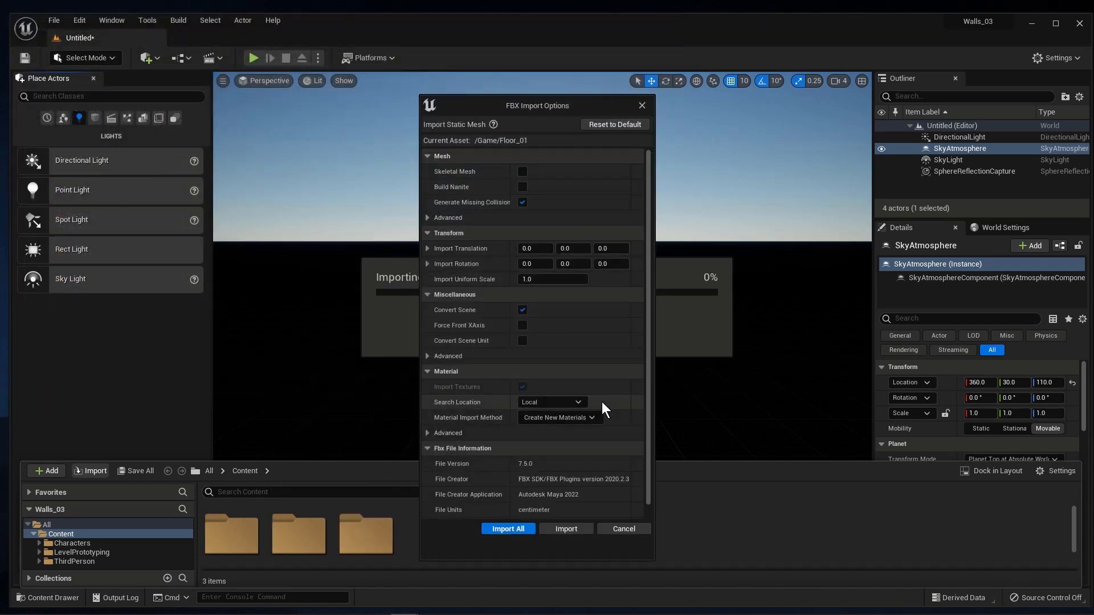
{"action": "left_click_drag", "start_coordinate": [543, 104], "coordinate": [542, 91]}
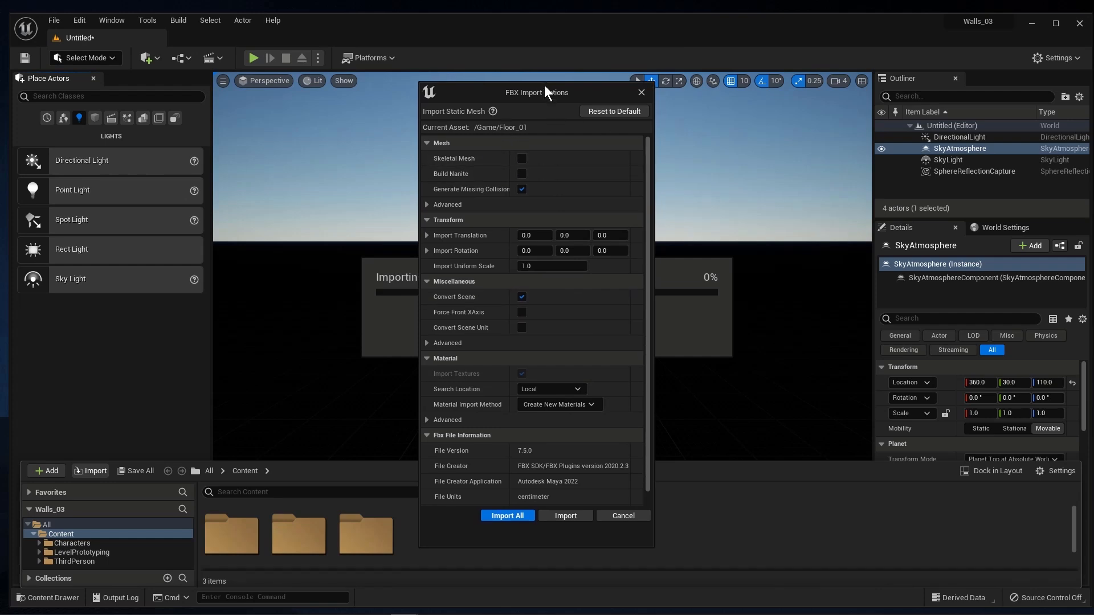
{"action": "left_click", "coordinate": [428, 205]}
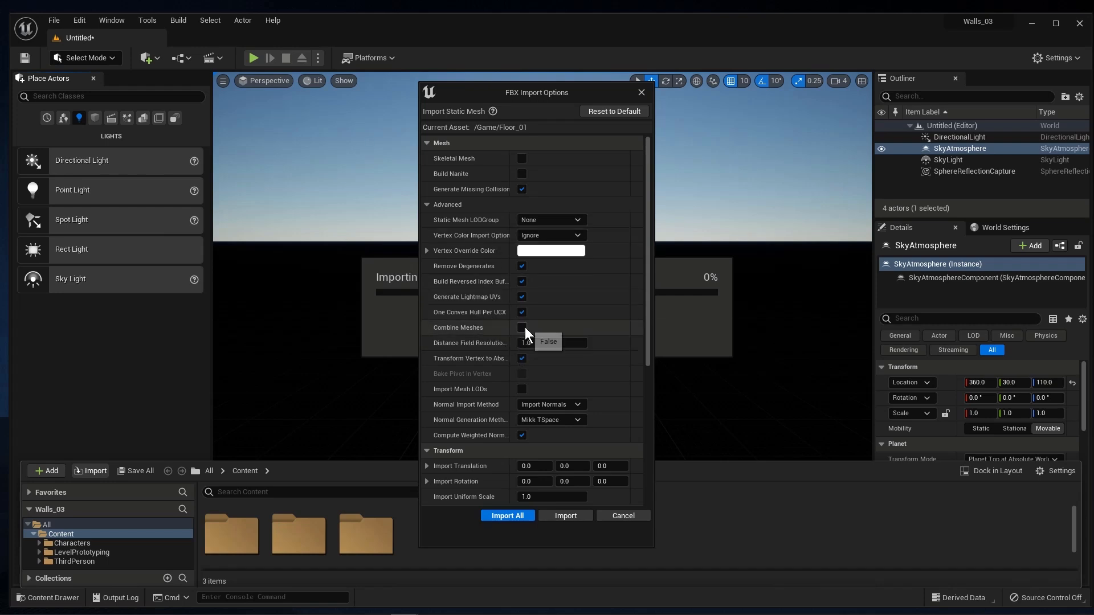
{"action": "left_click_drag", "start_coordinate": [645, 324], "coordinate": [644, 477]}
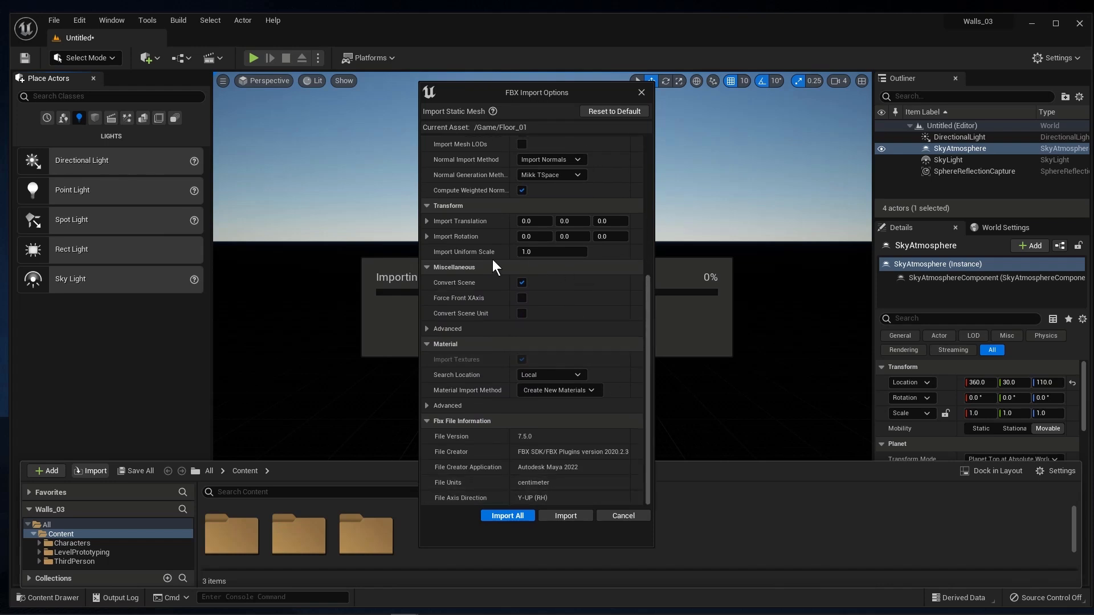
{"action": "left_click", "coordinate": [518, 517]}
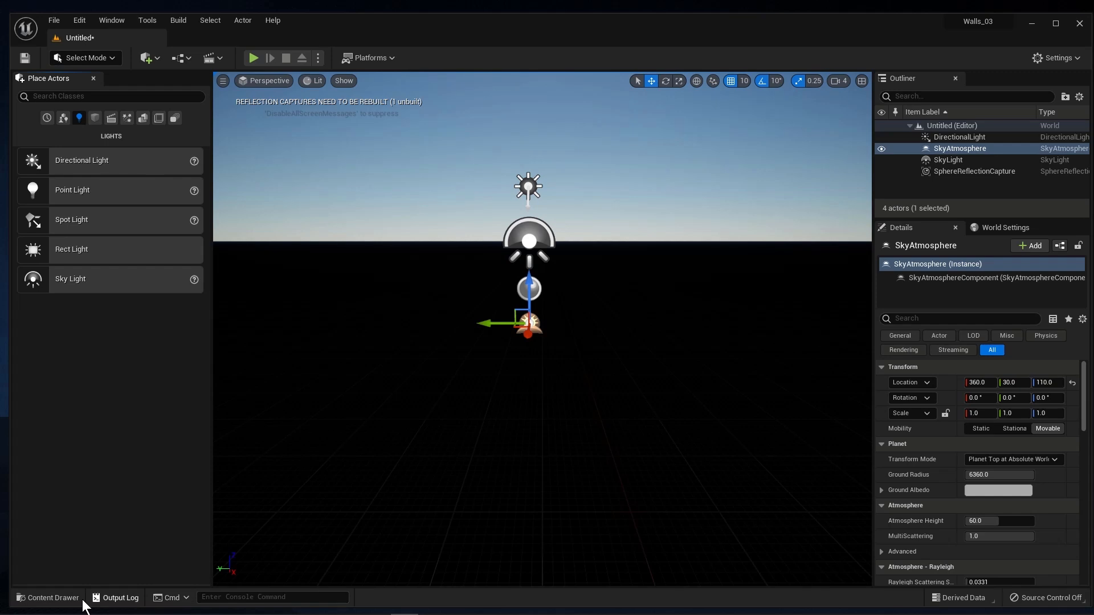
Step: Examine the imported Floor_01 and Wall_01 static meshes and their Floor_02 and Wall1 materials in the Content folder
{"action": "left_click", "coordinate": [57, 597]}
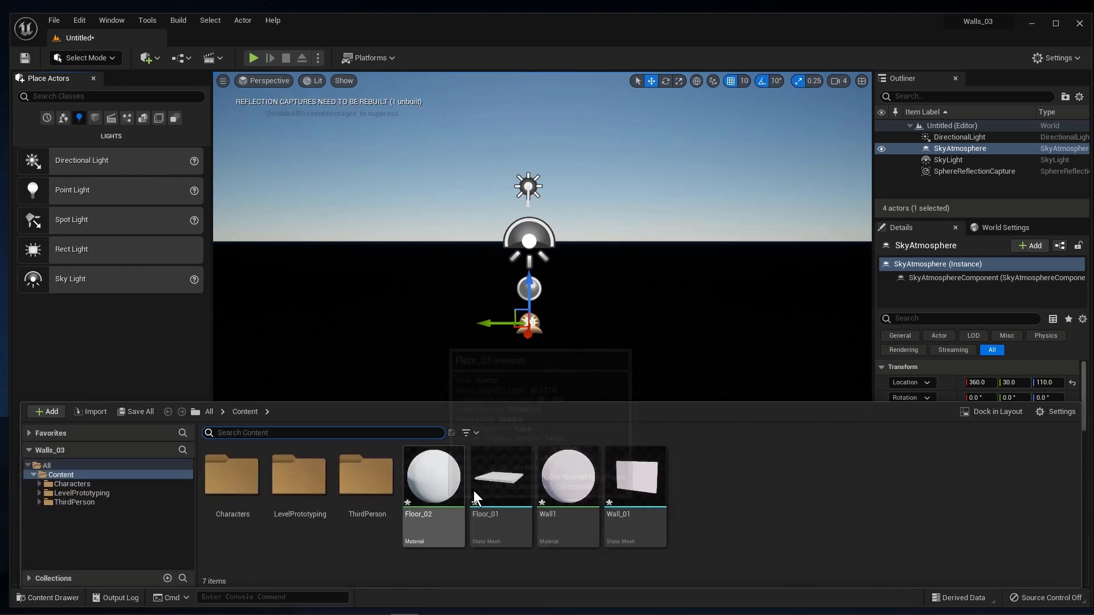
{"action": "left_click", "coordinate": [647, 483]}
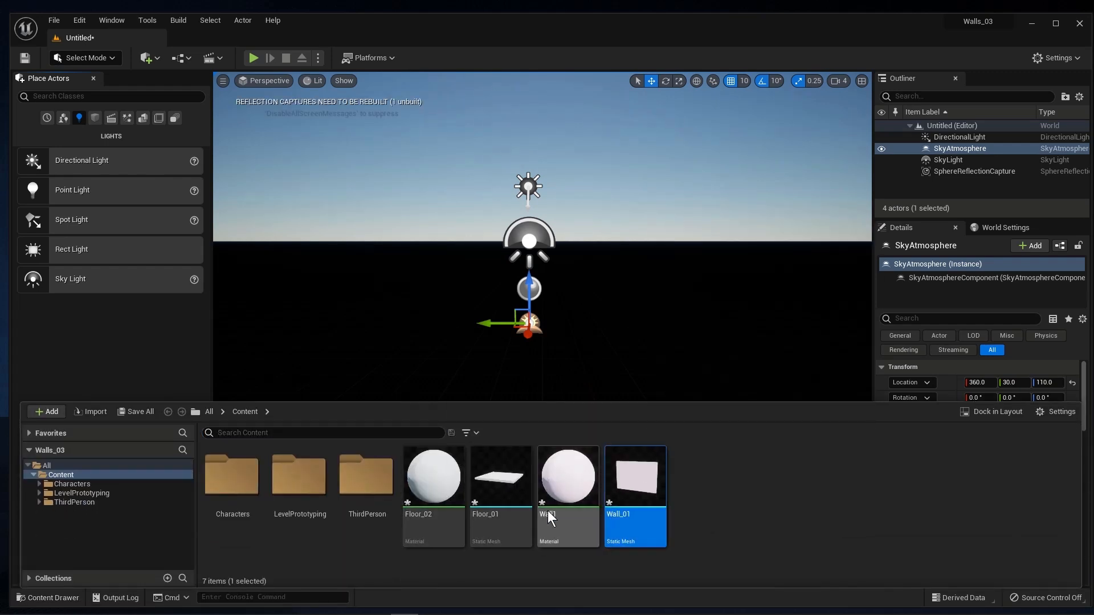
{"action": "left_click", "coordinate": [505, 489]}
{"action": "left_click", "coordinate": [570, 485]}
{"action": "left_click", "coordinate": [443, 486]}
{"action": "left_click", "coordinate": [548, 486]}
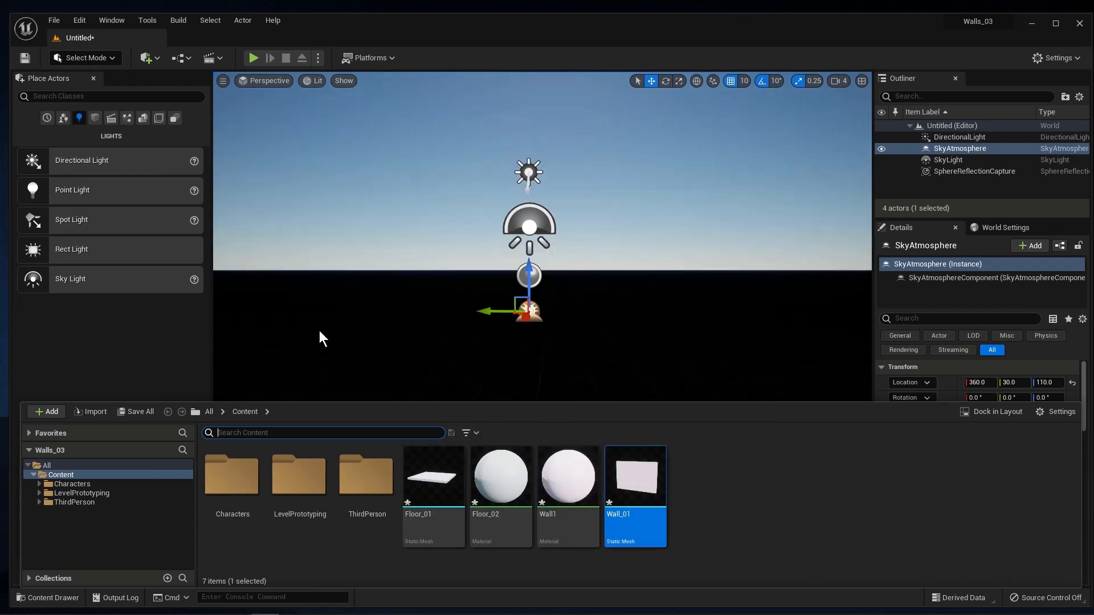
Step: Place the Floor_01 mesh in the level below the lights and add the Wall_01 mesh behind it
{"action": "left_click_drag", "start_coordinate": [432, 484], "coordinate": [606, 405]}
{"action": "key", "text": "Escape"}
{"action": "left_click", "coordinate": [44, 601]}
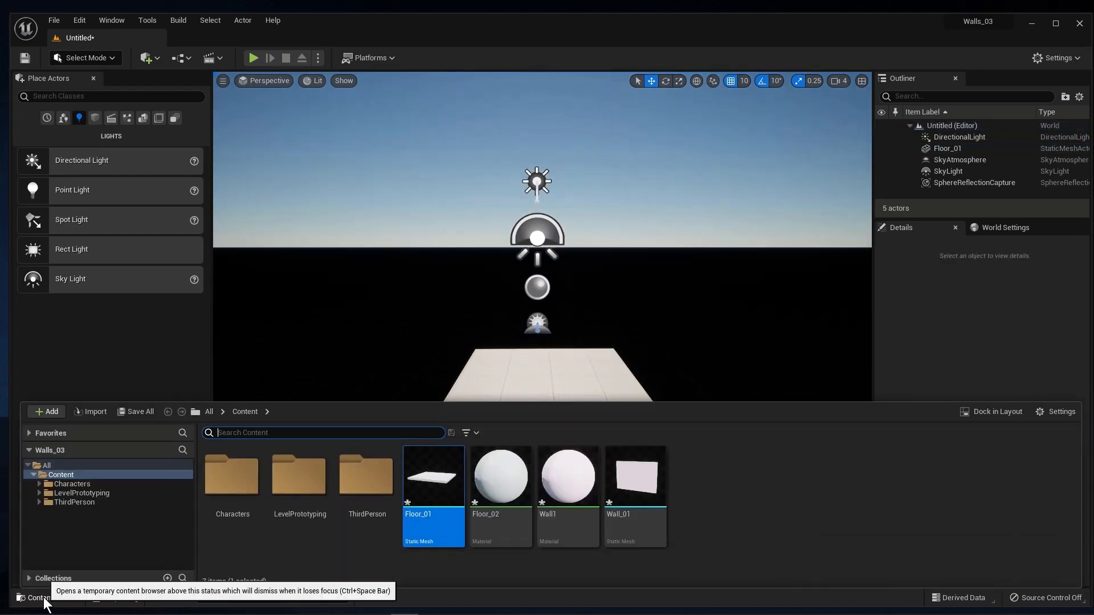
{"action": "left_click_drag", "start_coordinate": [648, 488], "coordinate": [639, 367]}
{"action": "mouse_move", "coordinate": [704, 414]}
{"action": "left_mouse_down", "text": "alt"}
{"action": "mouse_move", "coordinate": [712, 370]}
{"action": "mouse_move", "coordinate": [703, 408]}
{"action": "left_mouse_up", "text": "alt"}
Step: Raise the floor piece from below the grid and set its Z location to 0
{"action": "left_click", "coordinate": [580, 365]}
{"action": "key", "text": "f"}
{"action": "left_click_drag", "start_coordinate": [501, 456], "coordinate": [609, 433], "text": "alt"}
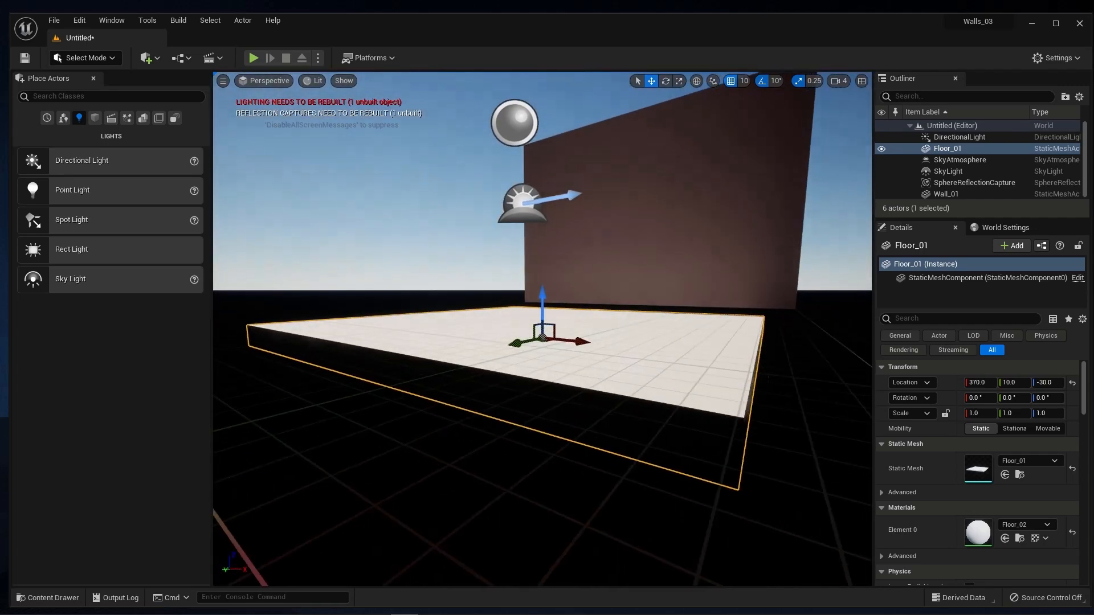
{"action": "left_click_drag", "start_coordinate": [545, 285], "coordinate": [546, 275]}
{"action": "left_click_drag", "start_coordinate": [619, 313], "coordinate": [496, 346], "text": "alt"}
{"action": "left_click_drag", "start_coordinate": [547, 287], "coordinate": [595, 231]}
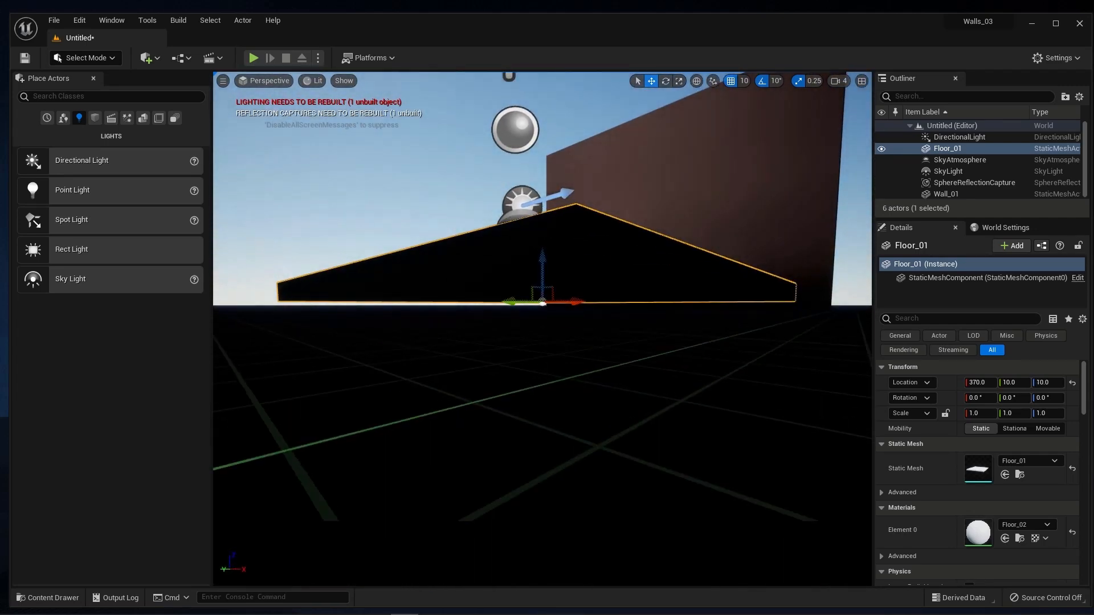
{"action": "left_click_drag", "start_coordinate": [544, 266], "coordinate": [544, 257]}
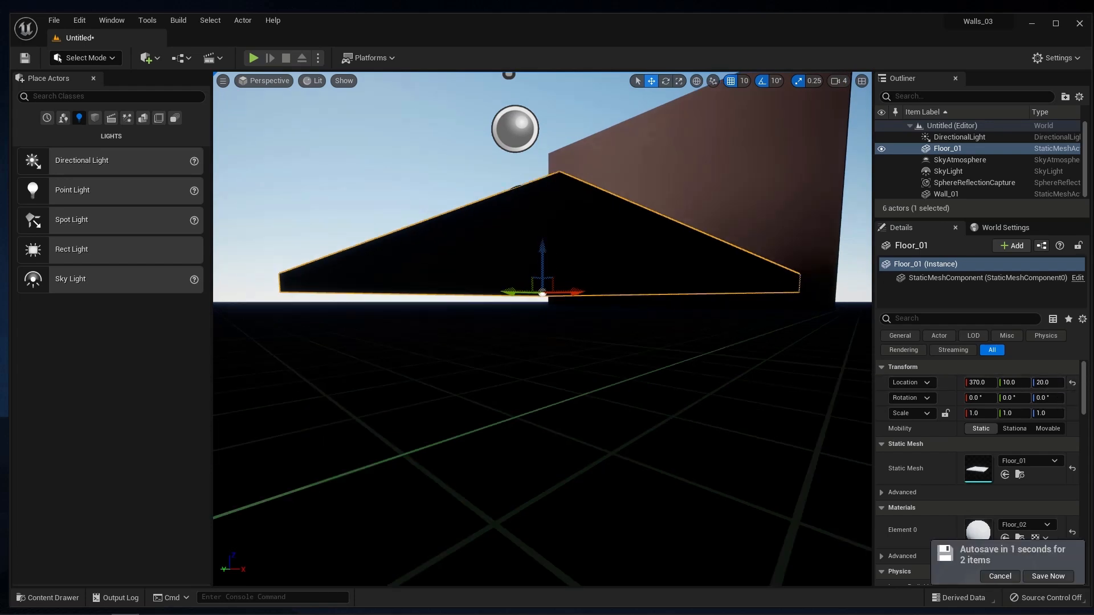
{"action": "left_click", "coordinate": [1048, 387]}
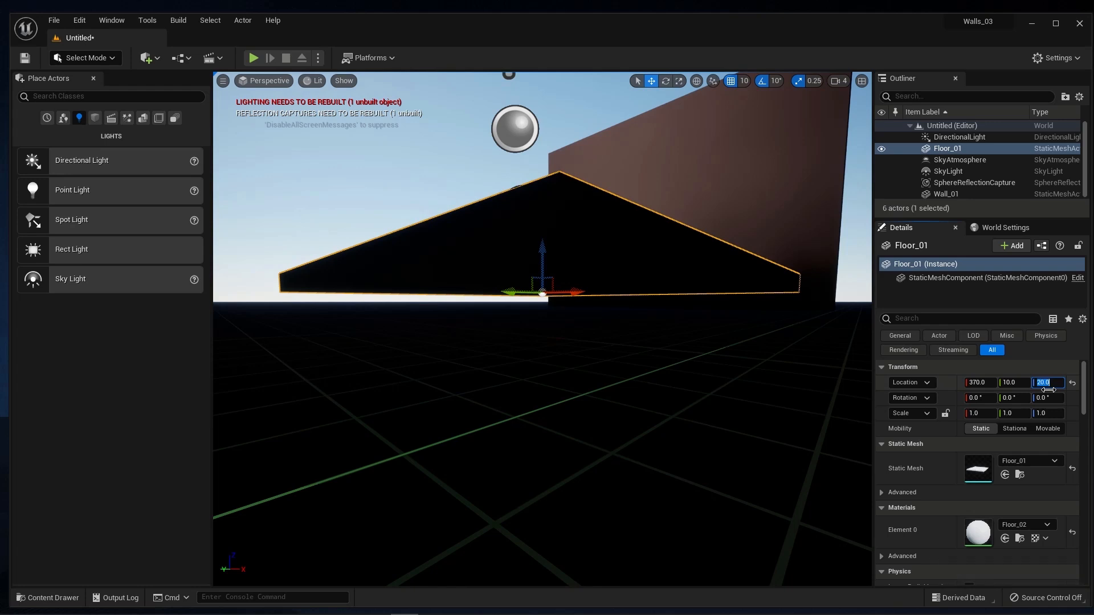
{"action": "key", "text": "Return"}
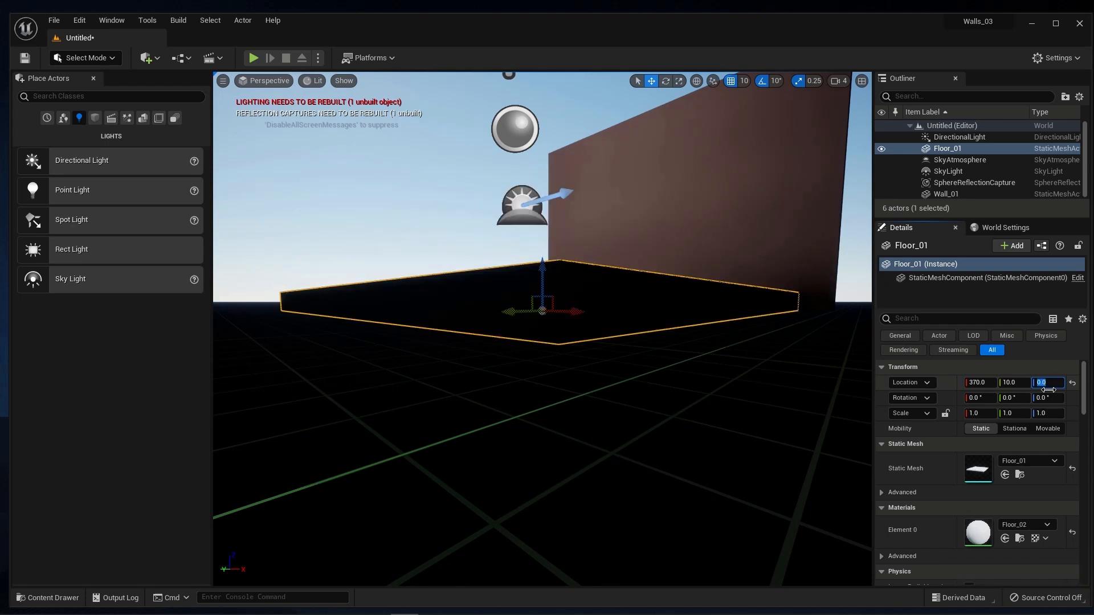
Step: Move the wall piece to X 370 and Z 20 so it stands on the floor's edge, aligned with its ends
{"action": "mouse_move", "coordinate": [818, 465]}
{"action": "left_mouse_down", "text": "alt"}
{"action": "mouse_move", "coordinate": [769, 501]}
{"action": "mouse_move", "coordinate": [741, 494]}
{"action": "mouse_move", "coordinate": [830, 471]}
{"action": "left_mouse_up", "text": "alt"}
{"action": "left_click", "coordinate": [773, 259]}
{"action": "key", "text": "f"}
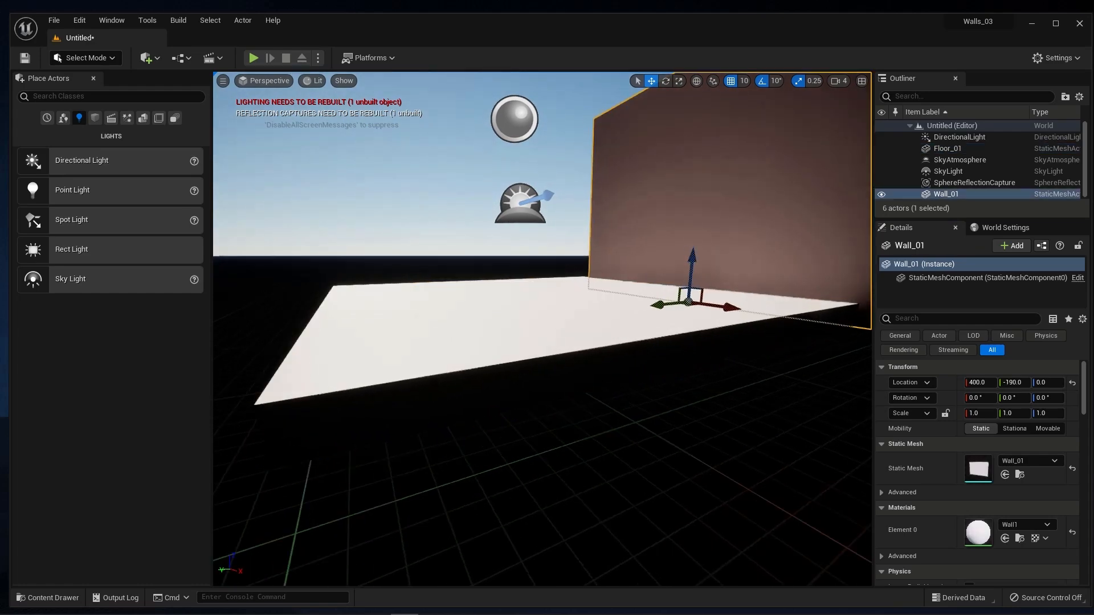
{"action": "left_click_drag", "start_coordinate": [760, 271], "coordinate": [758, 249]}
{"action": "left_click_drag", "start_coordinate": [814, 282], "coordinate": [622, 238], "text": "alt"}
{"action": "left_click_drag", "start_coordinate": [769, 308], "coordinate": [672, 263], "text": "alt"}
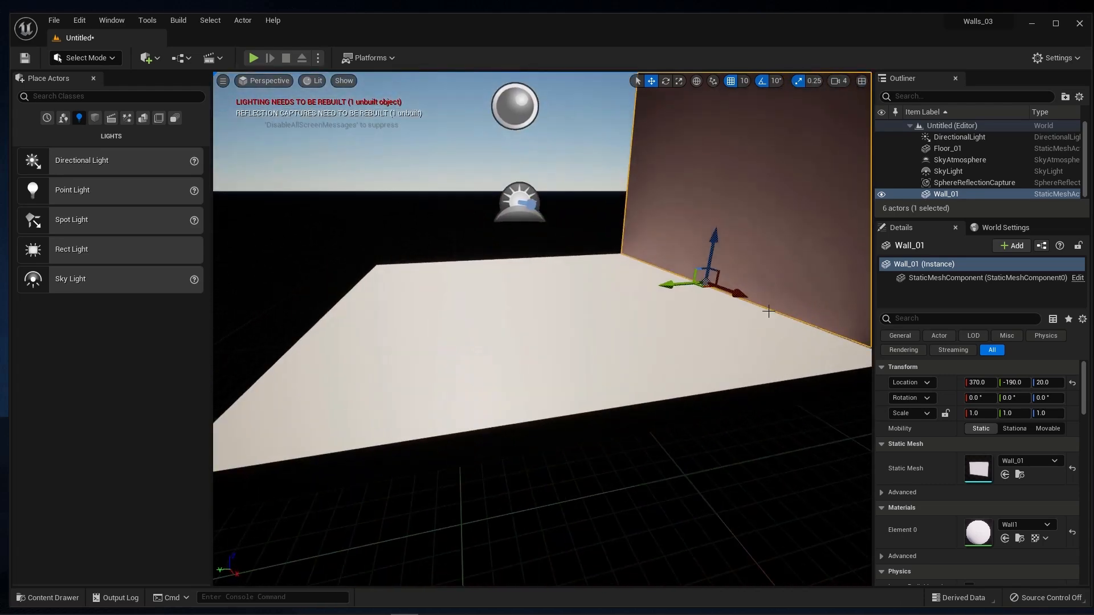
{"action": "scroll", "coordinate": [769, 309], "scroll_direction": "up", "scroll_amount": 4}
{"action": "scroll", "coordinate": [741, 321], "scroll_direction": "down", "scroll_amount": 5}
{"action": "left_click_drag", "start_coordinate": [742, 321], "coordinate": [676, 332], "text": "alt"}
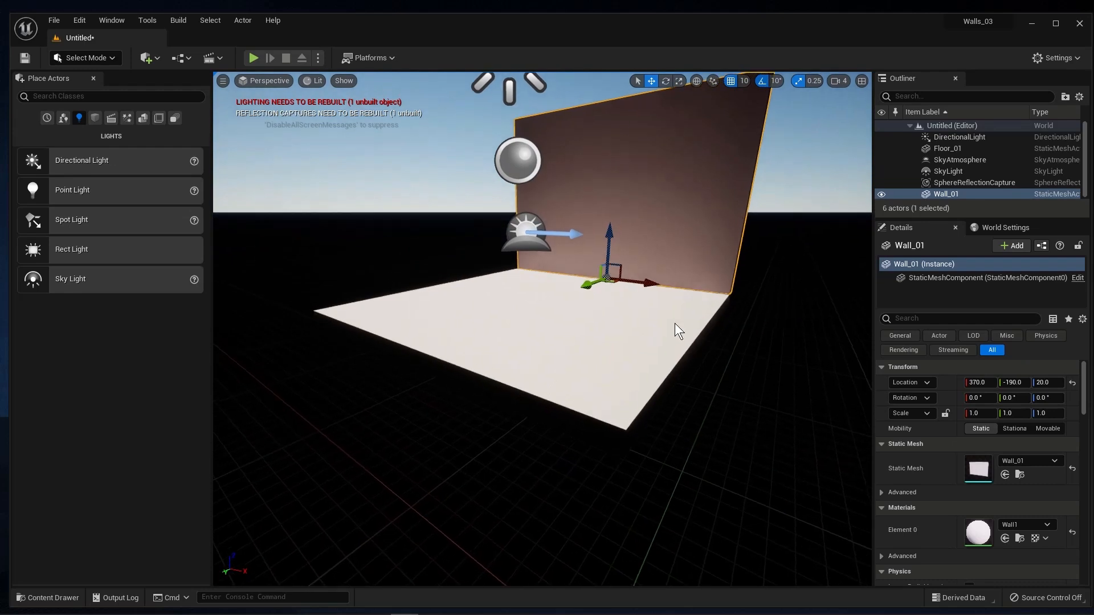